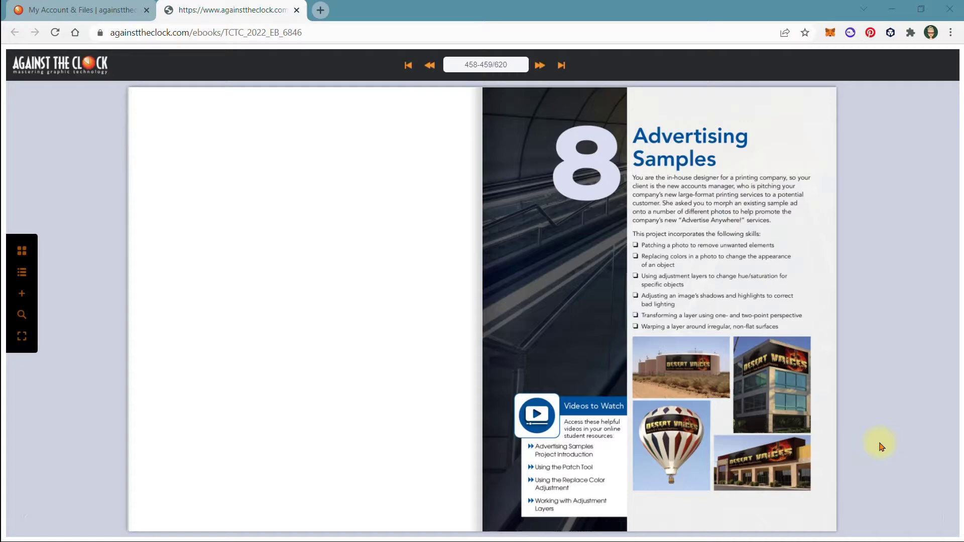
Switch to Photoshop and examine tanks.jpg up close for litter along the dirt road and the bushes
{"action": "key", "text": "alt+Tab"}
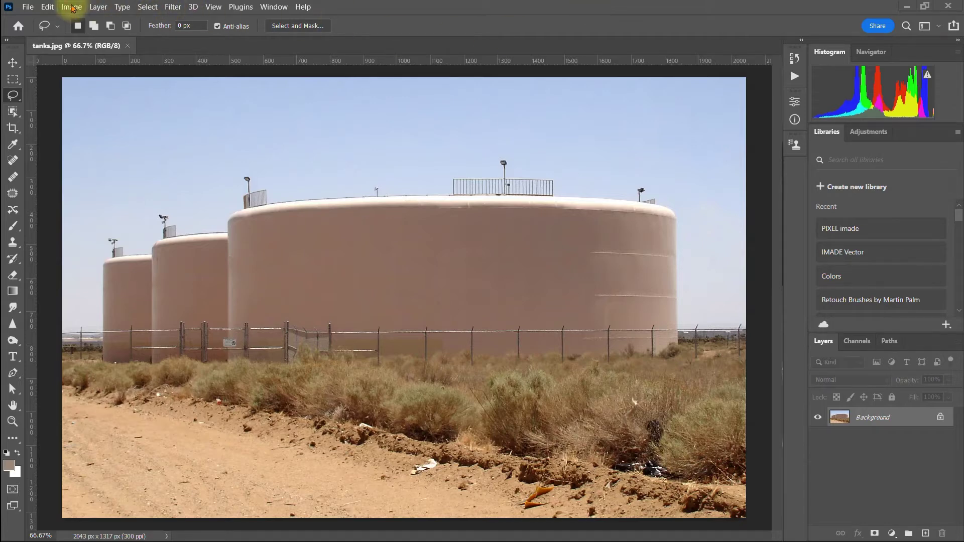
{"action": "left_click", "coordinate": [28, 7]}
{"action": "key", "text": "Escape"}
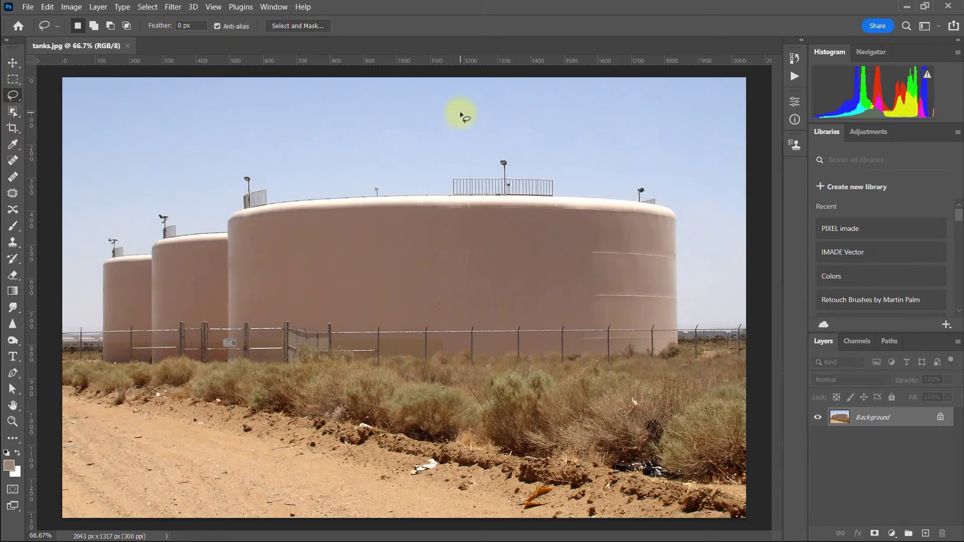
{"action": "key", "text": "v"}
{"action": "scroll", "coordinate": [302, 297], "scroll_direction": "down", "scroll_amount": 1}
{"action": "scroll", "coordinate": [312, 343], "scroll_direction": "up", "scroll_amount": 2}
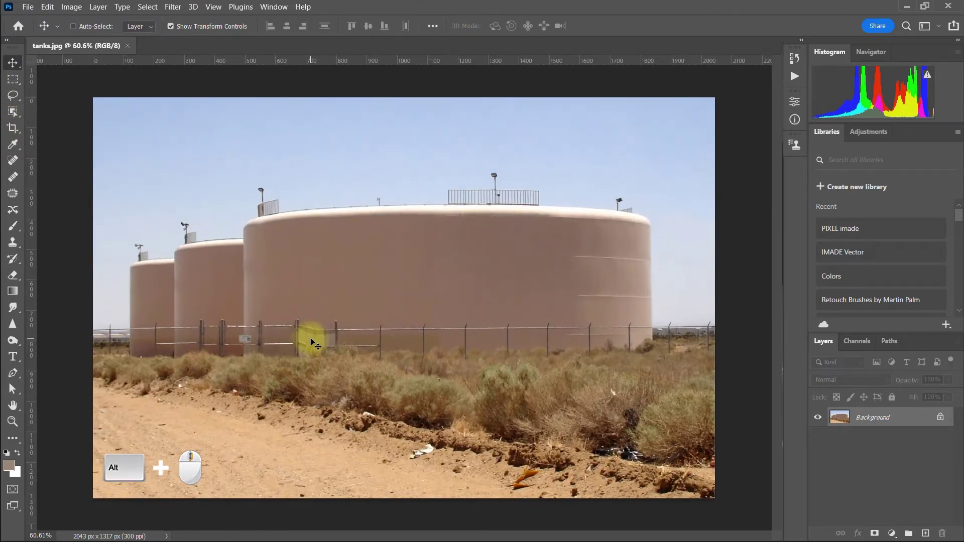
{"action": "scroll", "coordinate": [313, 344], "scroll_direction": "down", "scroll_amount": 3}
{"action": "scroll", "coordinate": [313, 344], "scroll_direction": "up", "scroll_amount": 5}
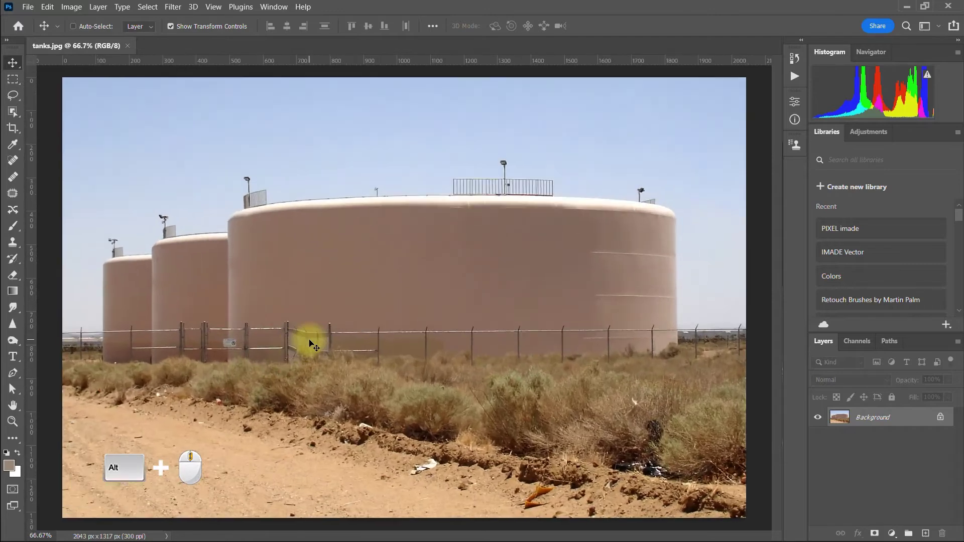
{"action": "scroll", "coordinate": [377, 412], "scroll_direction": "up", "scroll_amount": 2}
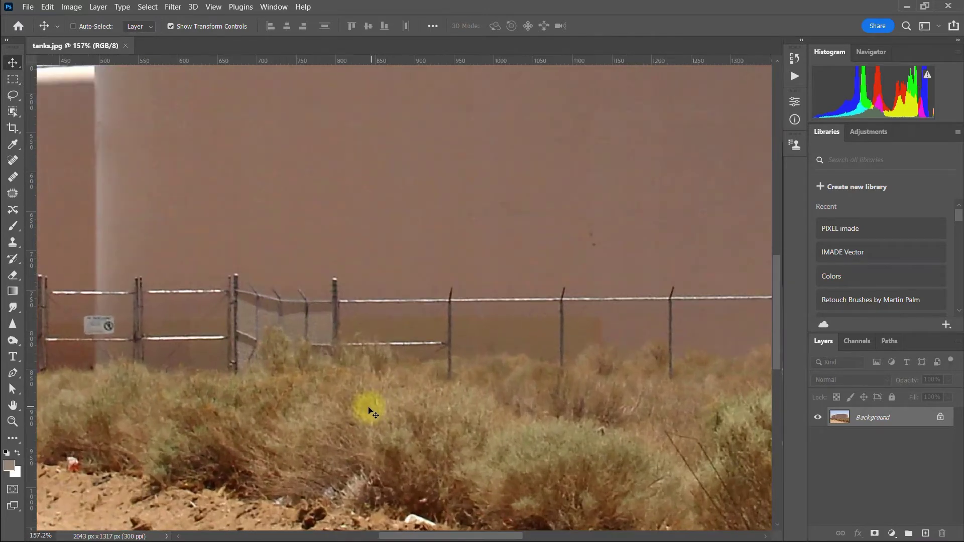
{"action": "left_click_drag", "start_coordinate": [358, 409], "coordinate": [312, 151]}
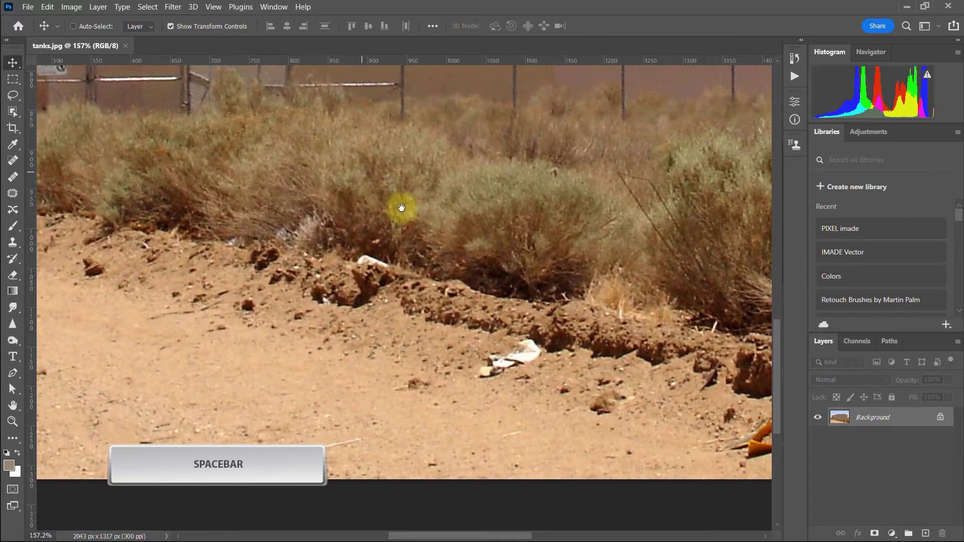
{"action": "left_click_drag", "start_coordinate": [525, 264], "coordinate": [452, 258]}
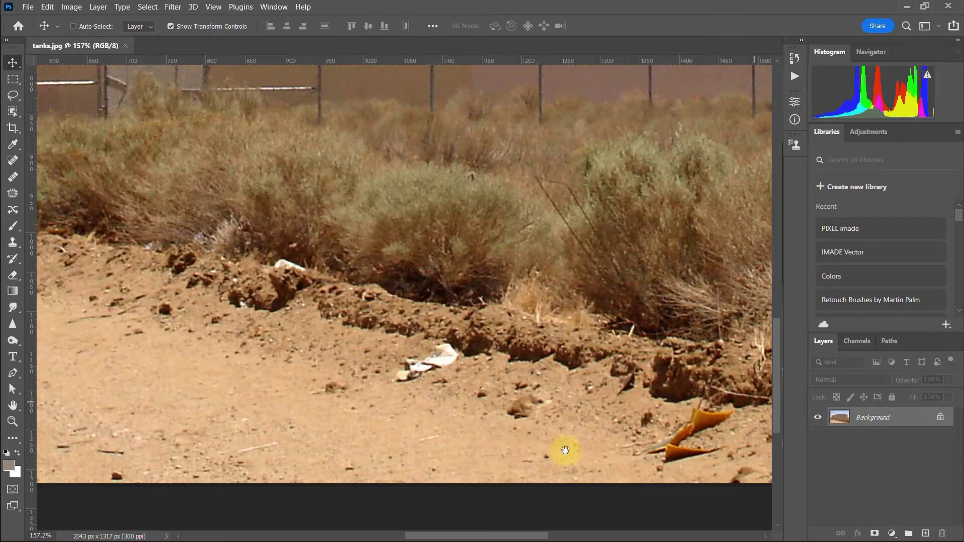
{"action": "scroll", "coordinate": [389, 308], "scroll_direction": "down", "scroll_amount": 5}
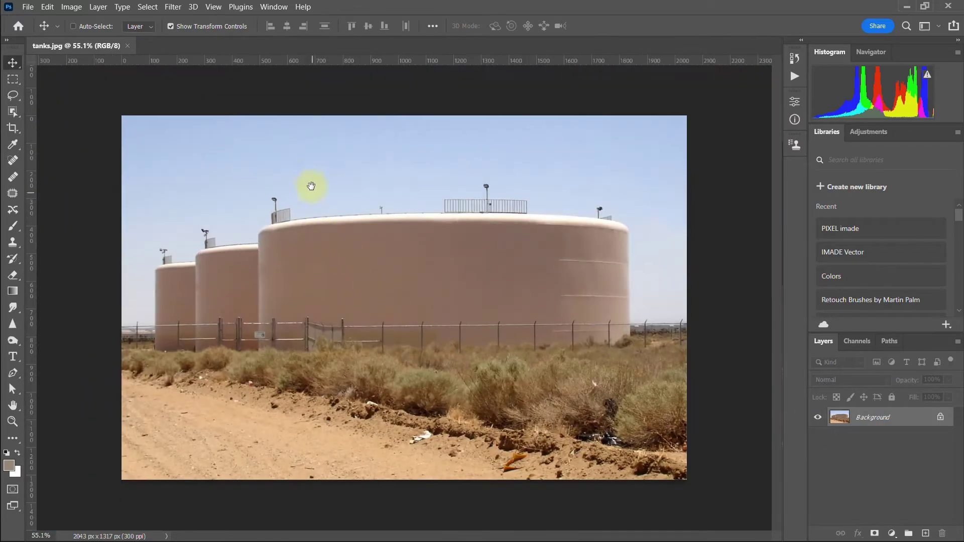
{"action": "left_click", "coordinate": [274, 6]}
{"action": "mouse_move", "coordinate": [289, 31]}
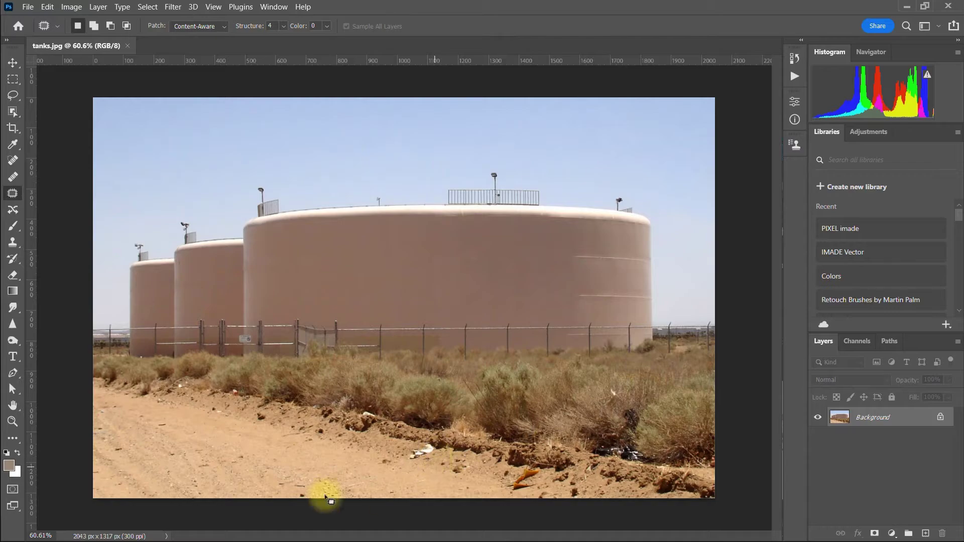
Use the Patch tool to replace the white litter on the dirt bank with clean ground further left, then deselect
{"action": "scroll", "coordinate": [427, 477], "scroll_direction": "up", "scroll_amount": 8}
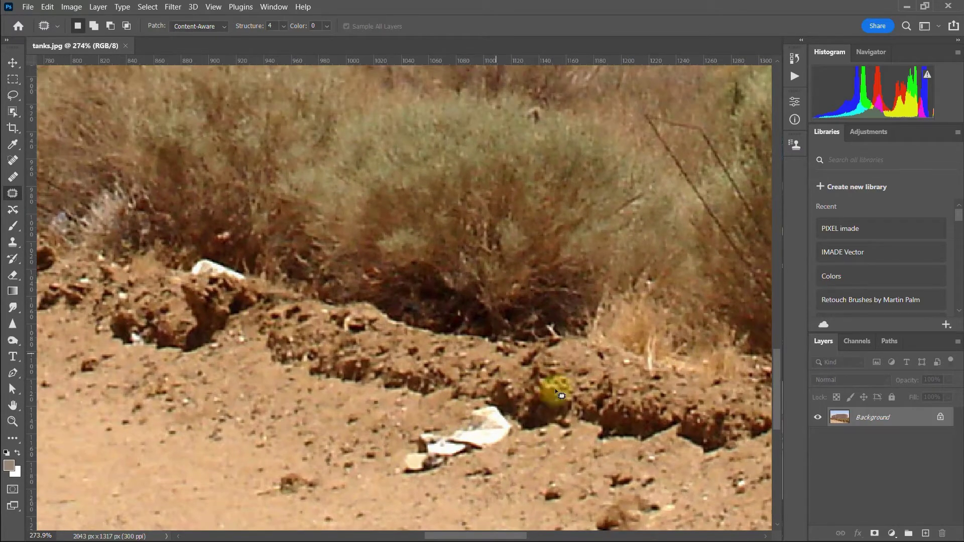
{"action": "scroll", "coordinate": [230, 459], "scroll_direction": "down", "scroll_amount": 2}
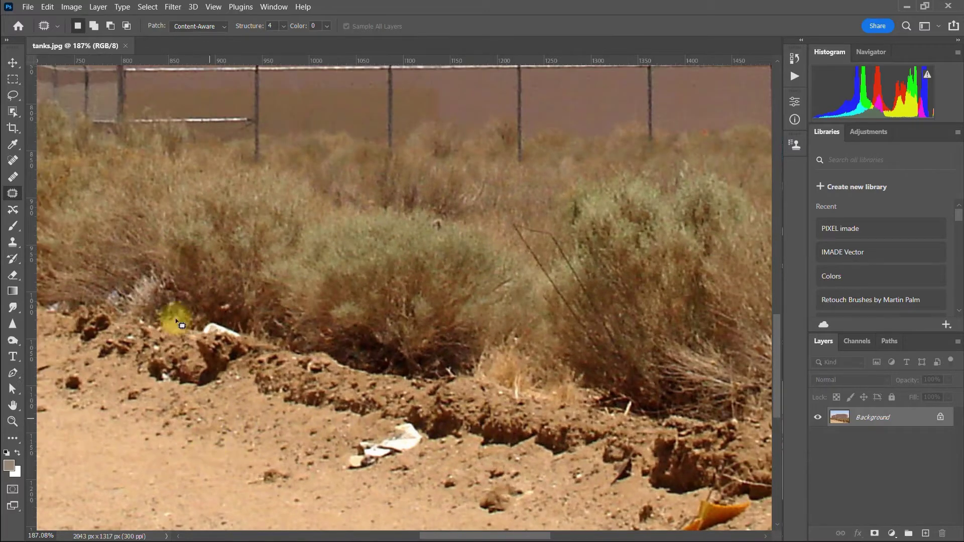
{"action": "left_click", "coordinate": [13, 62]}
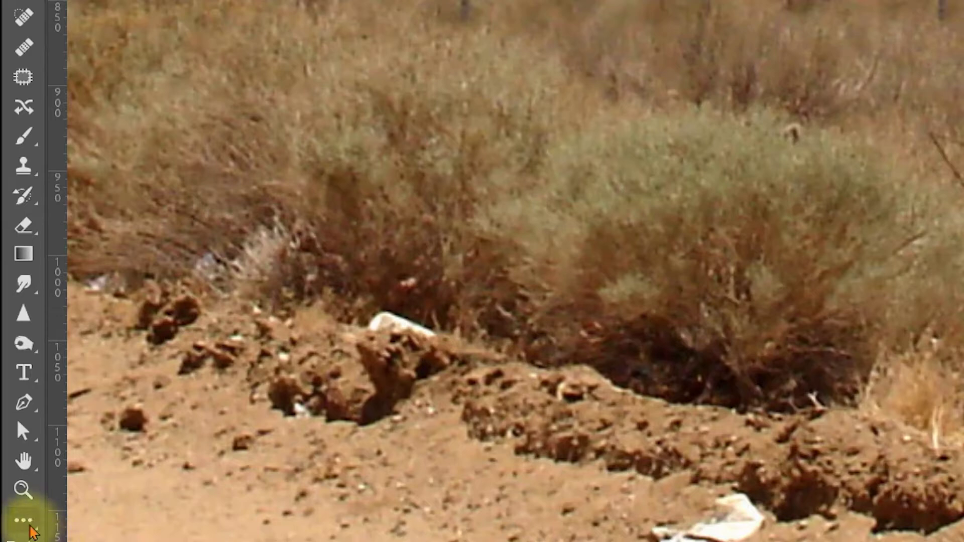
{"action": "left_click", "coordinate": [31, 528]}
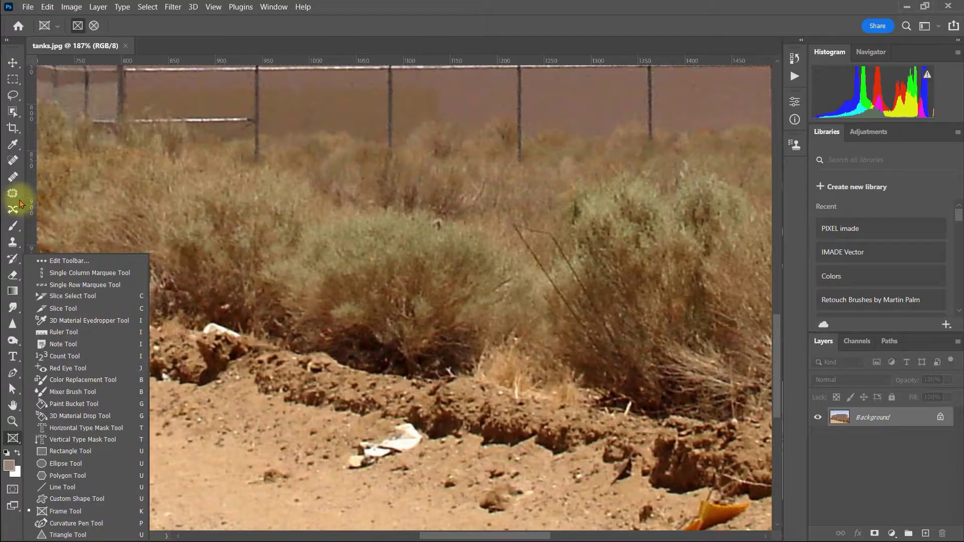
{"action": "left_click", "coordinate": [13, 196]}
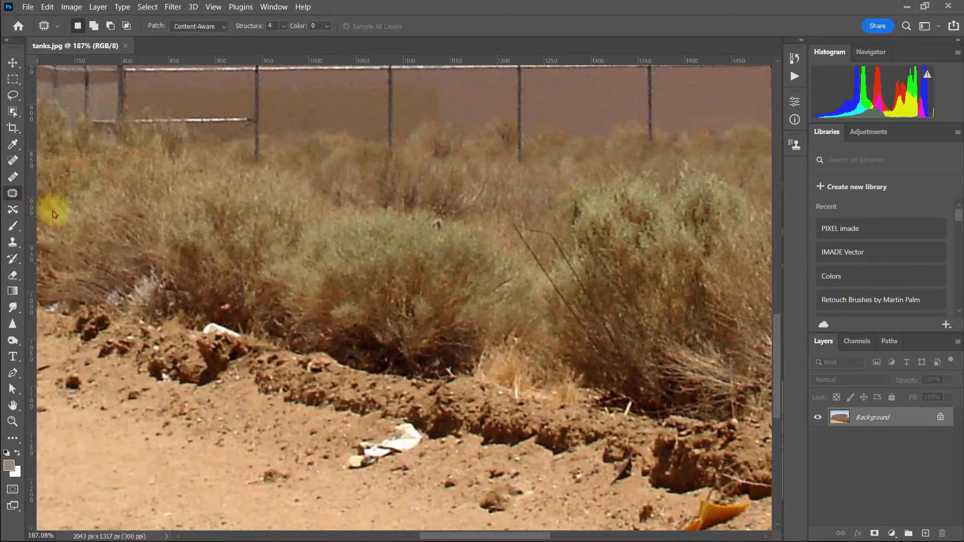
{"action": "mouse_move", "coordinate": [394, 412]}
{"action": "left_mouse_down"}
{"action": "mouse_move", "coordinate": [304, 415]}
{"action": "mouse_move", "coordinate": [307, 450]}
{"action": "mouse_move", "coordinate": [328, 483]}
{"action": "mouse_move", "coordinate": [380, 493]}
{"action": "mouse_move", "coordinate": [432, 479]}
{"action": "mouse_move", "coordinate": [454, 459]}
{"action": "mouse_move", "coordinate": [447, 425]}
{"action": "mouse_move", "coordinate": [394, 415]}
{"action": "left_mouse_up"}
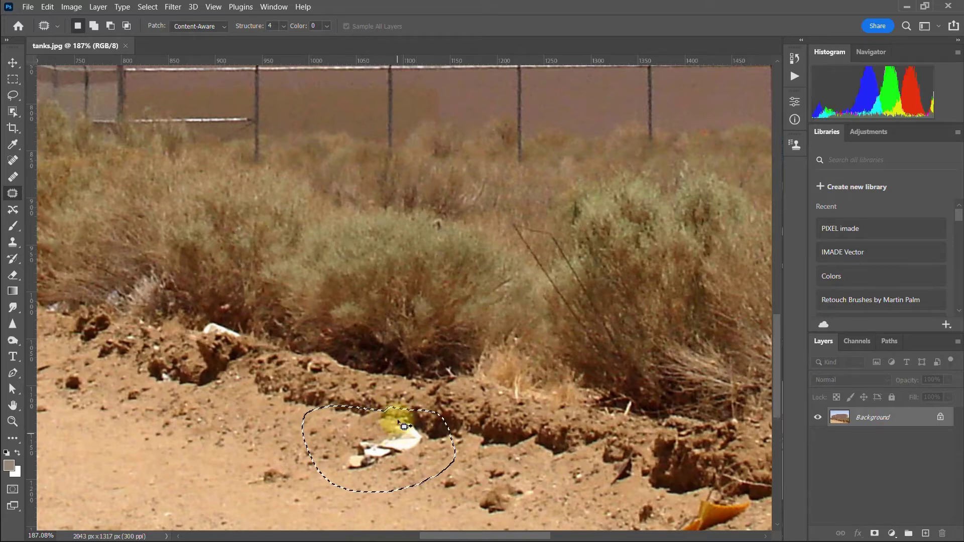
{"action": "scroll", "coordinate": [397, 444], "scroll_direction": "down", "scroll_amount": 3}
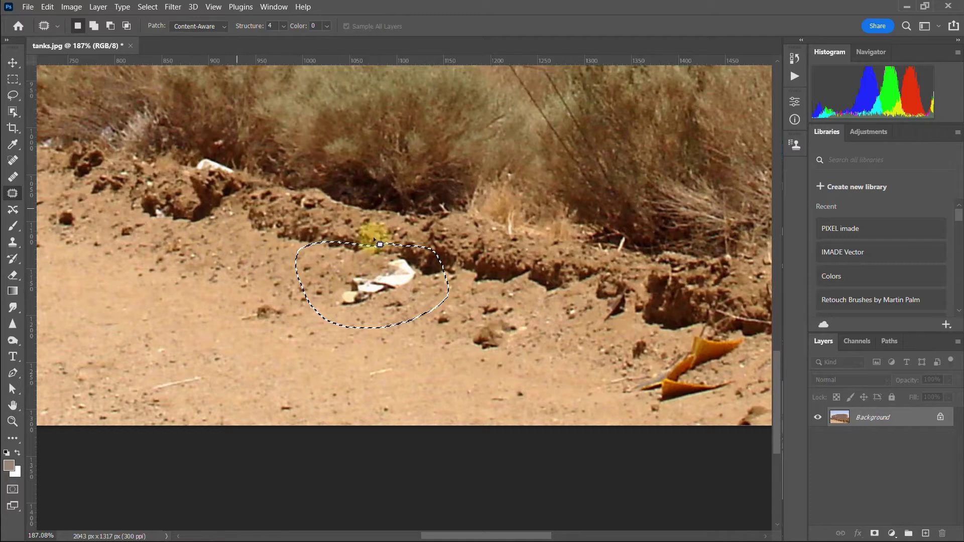
{"action": "left_click_drag", "start_coordinate": [398, 282], "coordinate": [181, 221]}
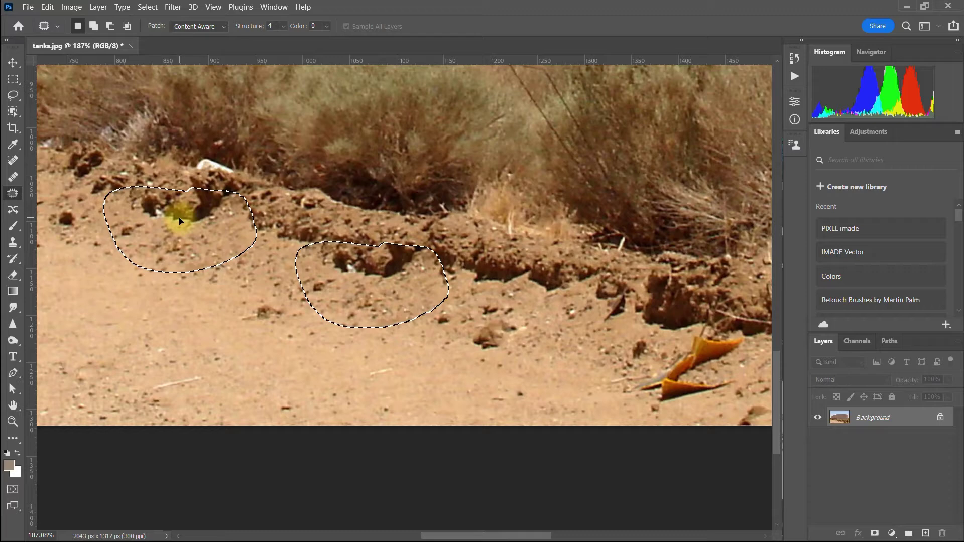
{"action": "left_click_drag", "start_coordinate": [181, 221], "coordinate": [173, 216]}
{"action": "key", "text": "ctrl+d"}
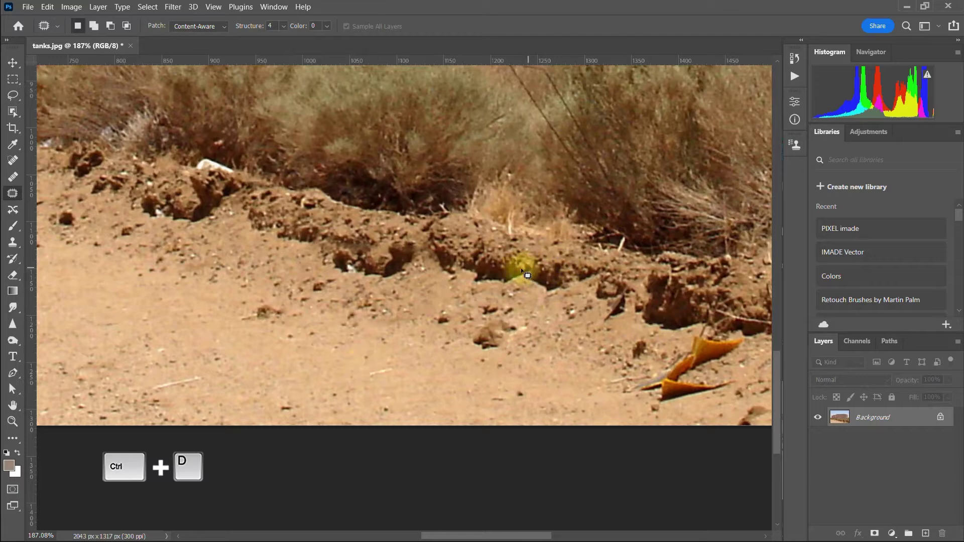
Patch out the orange debris near the road's lower edge using nearby bare soil, and retouch the leftover marks
{"action": "left_click_drag", "start_coordinate": [500, 250], "coordinate": [314, 178]}
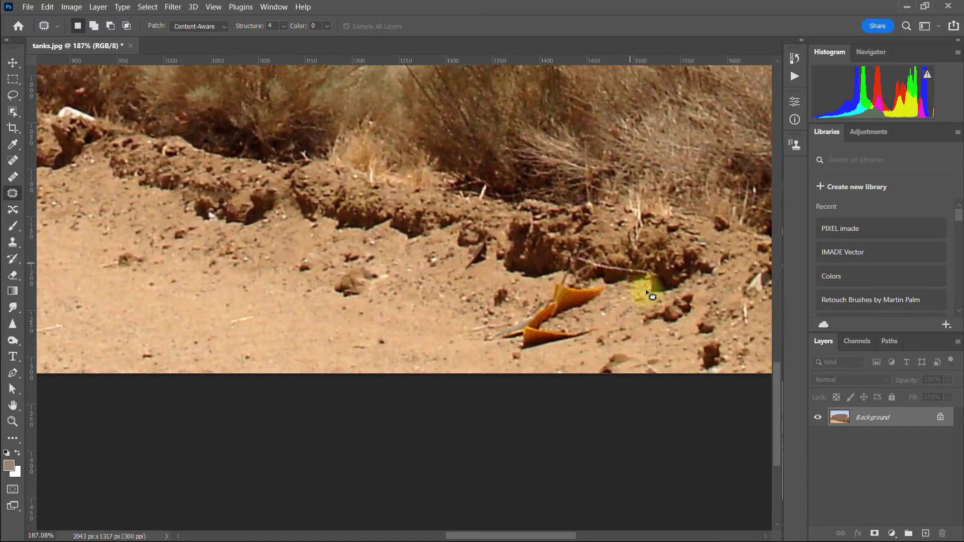
{"action": "mouse_move", "coordinate": [653, 278]}
{"action": "left_mouse_down"}
{"action": "mouse_move", "coordinate": [589, 251]}
{"action": "mouse_move", "coordinate": [540, 261]}
{"action": "mouse_move", "coordinate": [515, 299]}
{"action": "mouse_move", "coordinate": [514, 324]}
{"action": "mouse_move", "coordinate": [473, 335]}
{"action": "mouse_move", "coordinate": [508, 361]}
{"action": "mouse_move", "coordinate": [593, 363]}
{"action": "mouse_move", "coordinate": [644, 340]}
{"action": "mouse_move", "coordinate": [642, 270]}
{"action": "mouse_move", "coordinate": [556, 254]}
{"action": "mouse_move", "coordinate": [515, 273]}
{"action": "mouse_move", "coordinate": [481, 335]}
{"action": "left_mouse_up"}
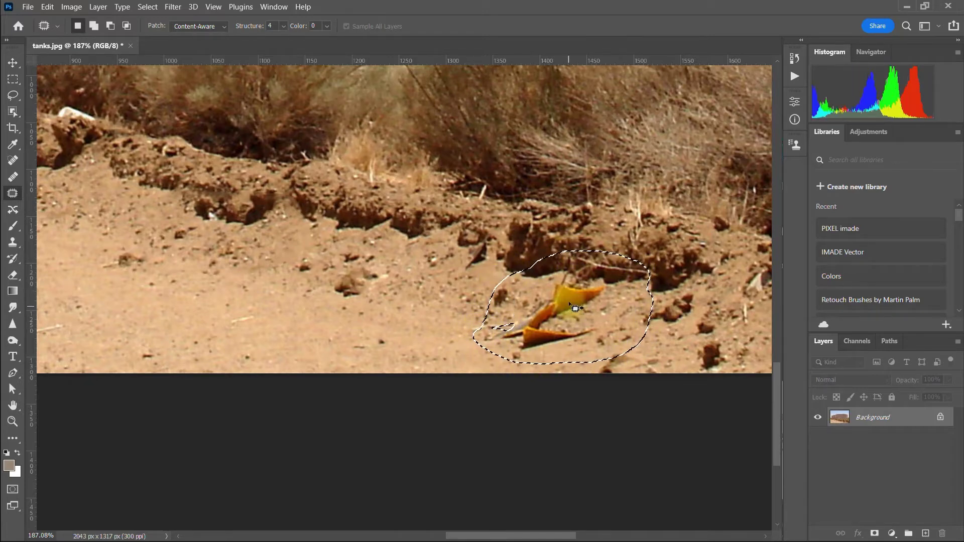
{"action": "left_click_drag", "start_coordinate": [576, 308], "coordinate": [414, 262]}
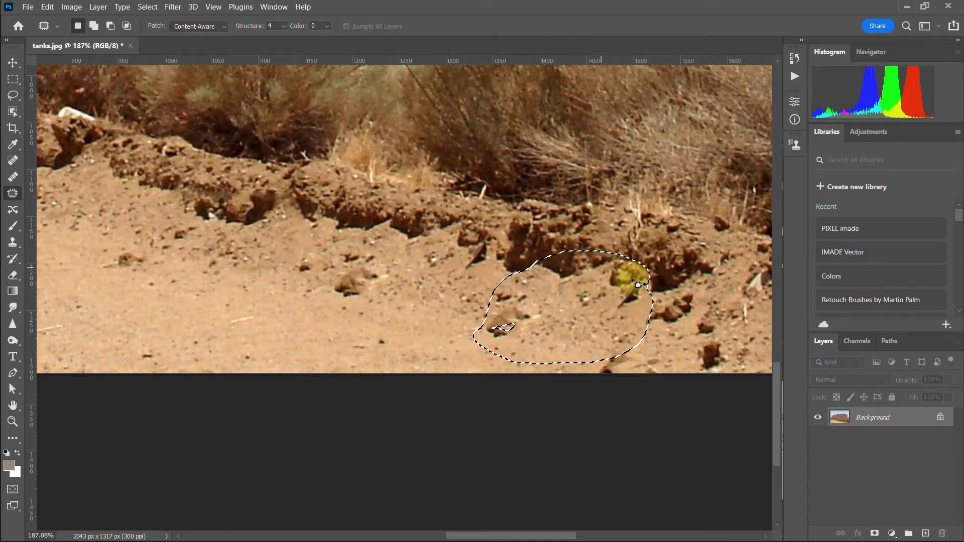
{"action": "left_click", "coordinate": [613, 372]}
{"action": "mouse_move", "coordinate": [535, 302]}
{"action": "left_mouse_down"}
{"action": "mouse_move", "coordinate": [499, 295]}
{"action": "mouse_move", "coordinate": [517, 344]}
{"action": "mouse_move", "coordinate": [540, 308]}
{"action": "mouse_move", "coordinate": [534, 302]}
{"action": "mouse_move", "coordinate": [437, 333]}
{"action": "mouse_move", "coordinate": [381, 332]}
{"action": "left_mouse_up"}
{"action": "left_click", "coordinate": [486, 282]}
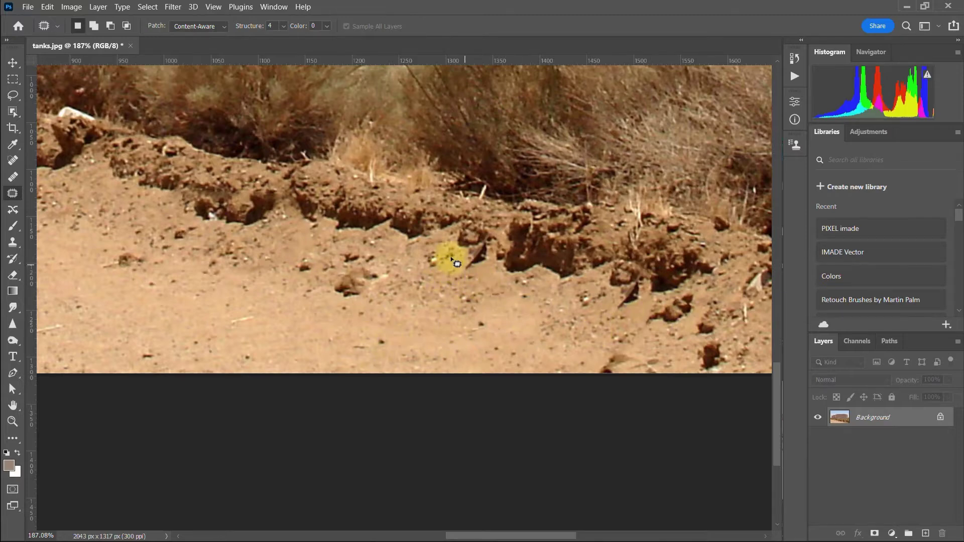
Patch out the dark twigs scattered across the left part of the dirt road
{"action": "scroll", "coordinate": [448, 261], "scroll_direction": "down", "scroll_amount": 5}
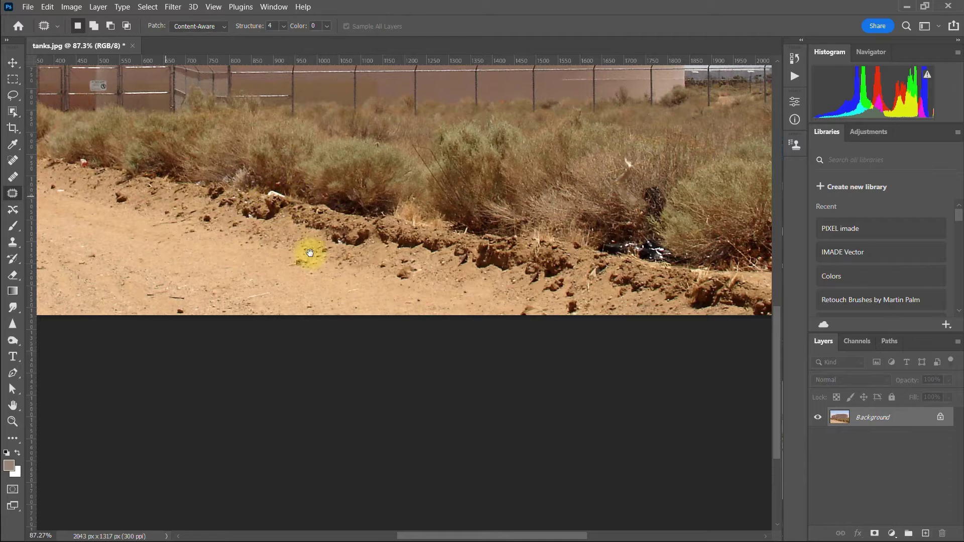
{"action": "scroll", "coordinate": [326, 258], "scroll_direction": "up", "scroll_amount": 3}
{"action": "scroll", "coordinate": [327, 259], "scroll_direction": "left", "scroll_amount": 5}
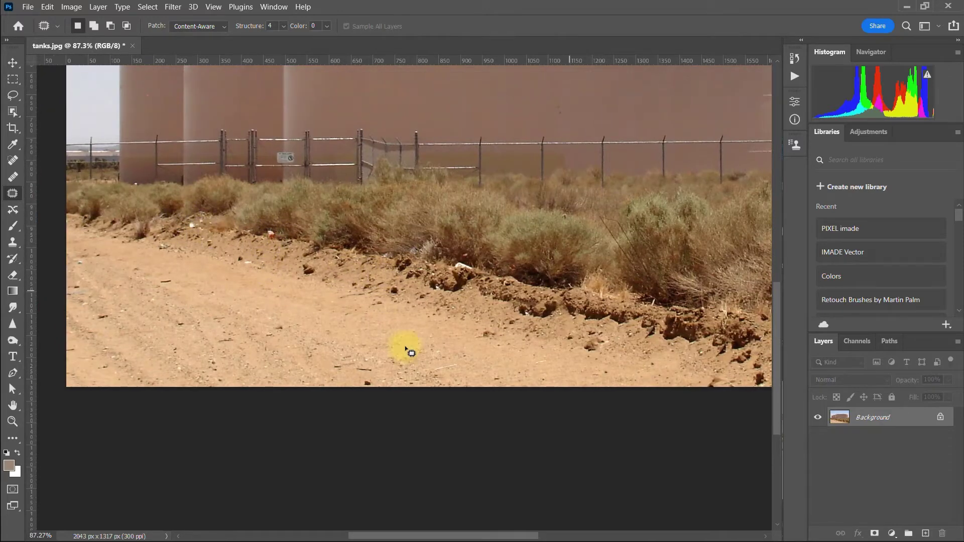
{"action": "scroll", "coordinate": [226, 274], "scroll_direction": "up", "scroll_amount": 5}
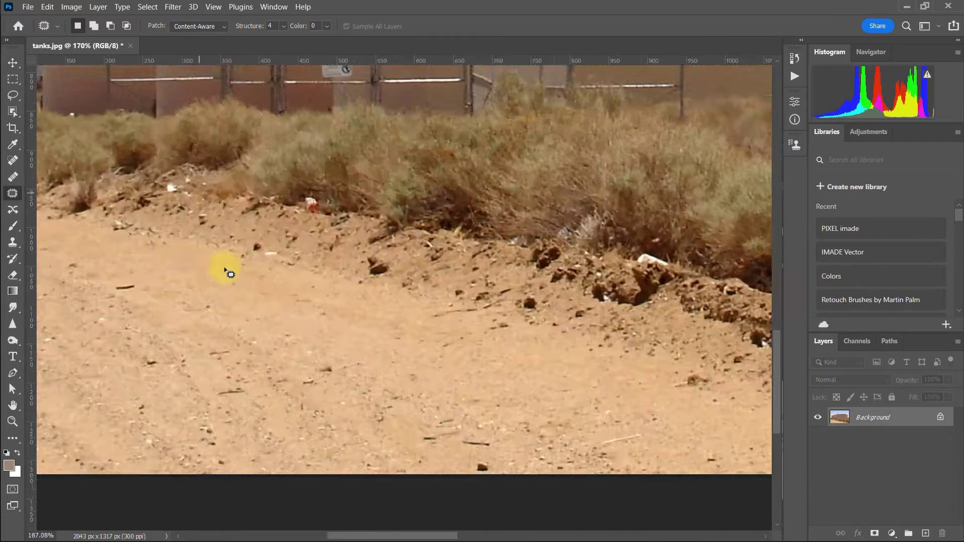
{"action": "mouse_move", "coordinate": [327, 236]}
{"action": "left_mouse_down"}
{"action": "mouse_move", "coordinate": [328, 263]}
{"action": "mouse_move", "coordinate": [427, 260]}
{"action": "left_mouse_up"}
{"action": "scroll", "coordinate": [430, 265], "scroll_direction": "left", "scroll_amount": 5}
{"action": "scroll", "coordinate": [155, 276], "scroll_direction": "up", "scroll_amount": 2}
{"action": "left_click_drag", "start_coordinate": [206, 337], "coordinate": [226, 344]}
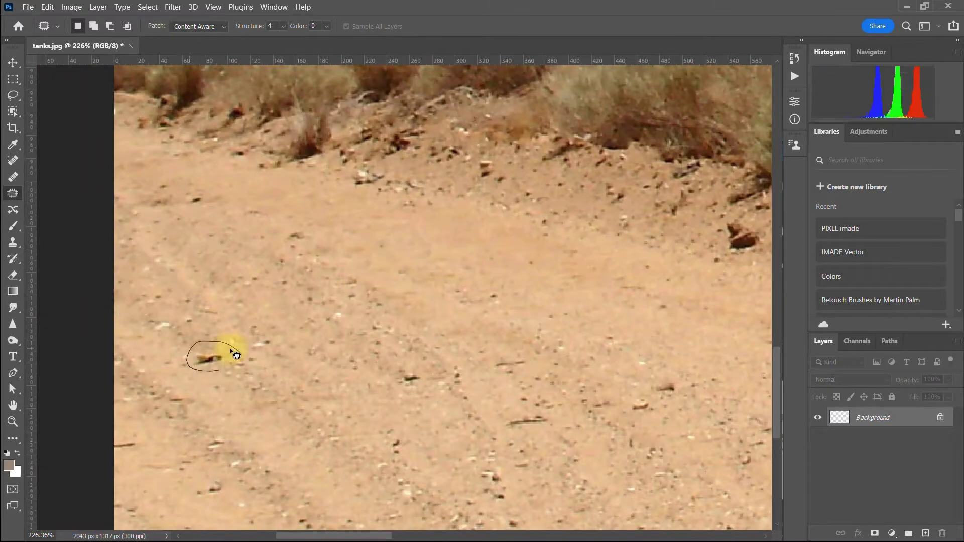
{"action": "left_click_drag", "start_coordinate": [503, 412], "coordinate": [577, 432]}
Patch out the small litter pieces along the edge of the bushes, from the far left to the middle
{"action": "scroll", "coordinate": [436, 320], "scroll_direction": "up", "scroll_amount": 5}
{"action": "scroll", "coordinate": [436, 320], "scroll_direction": "left", "scroll_amount": 3}
{"action": "left_click_drag", "start_coordinate": [426, 304], "coordinate": [436, 320]}
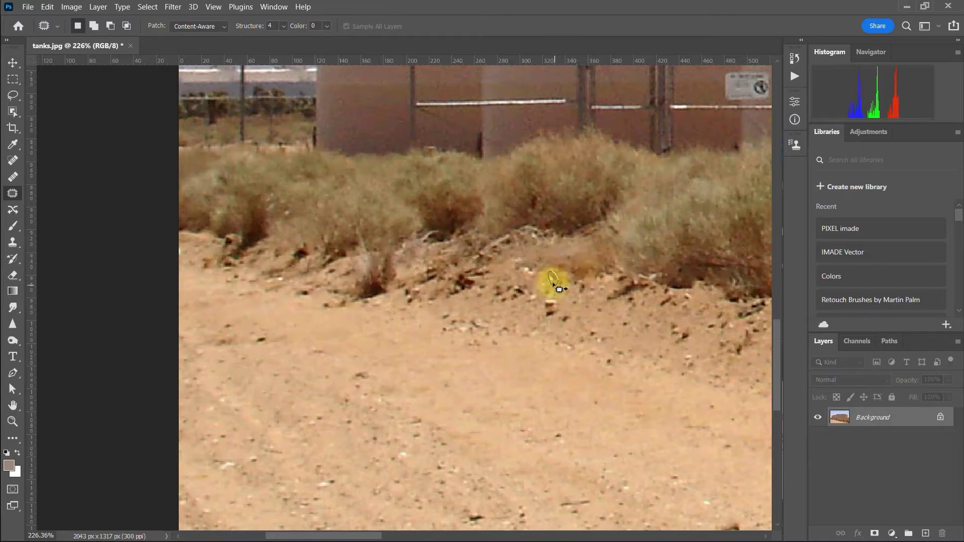
{"action": "mouse_move", "coordinate": [558, 305]}
{"action": "left_mouse_down"}
{"action": "mouse_move", "coordinate": [472, 285]}
{"action": "mouse_move", "coordinate": [354, 289]}
{"action": "left_mouse_up"}
{"action": "scroll", "coordinate": [491, 273], "scroll_direction": "right", "scroll_amount": 5}
{"action": "mouse_move", "coordinate": [351, 334]}
{"action": "left_mouse_down"}
{"action": "mouse_move", "coordinate": [409, 349]}
{"action": "mouse_move", "coordinate": [398, 405]}
{"action": "left_mouse_up"}
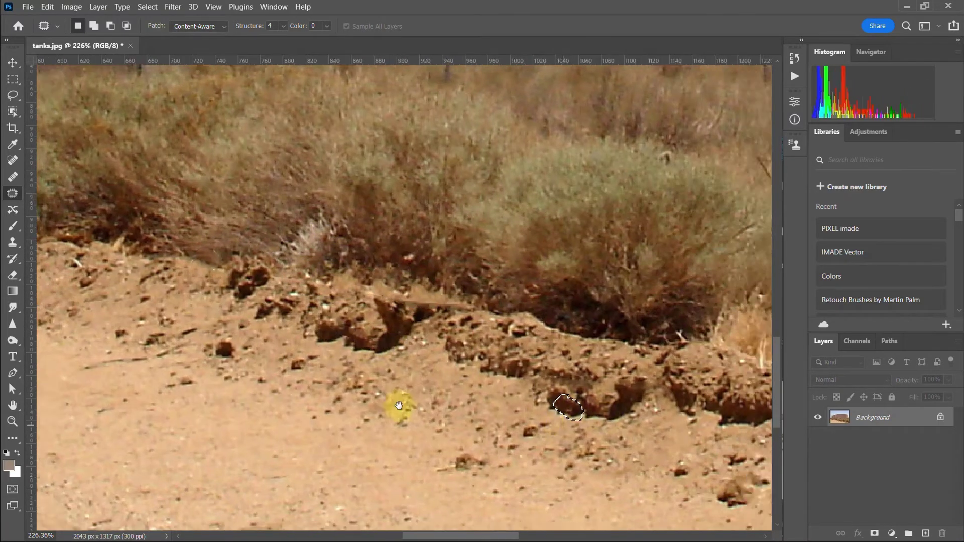
Patch out the black plastic trash beneath the bushes on the right and fit the whole photo in view
{"action": "scroll", "coordinate": [398, 405], "scroll_direction": "right", "scroll_amount": 10}
{"action": "left_click_drag", "start_coordinate": [628, 165], "coordinate": [707, 156]}
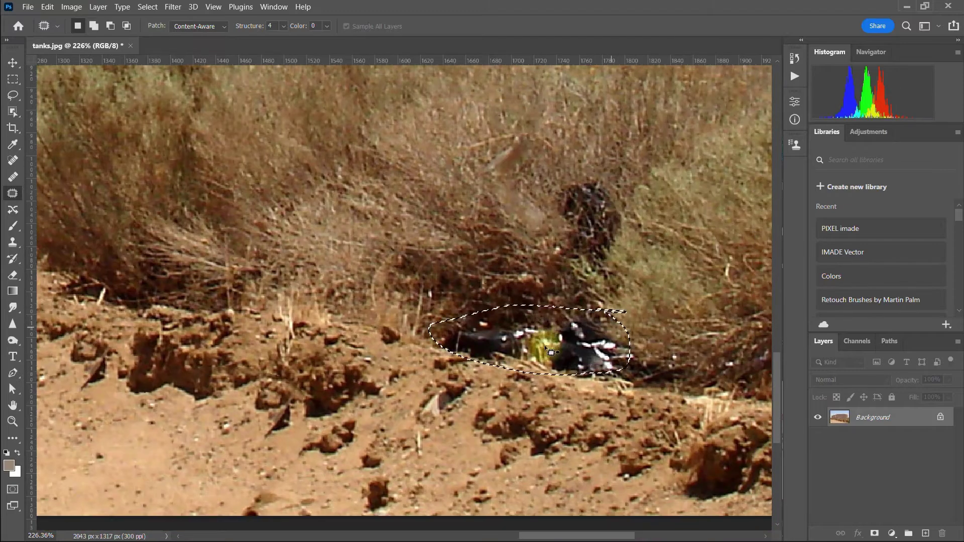
{"action": "left_click_drag", "start_coordinate": [538, 344], "coordinate": [646, 414]}
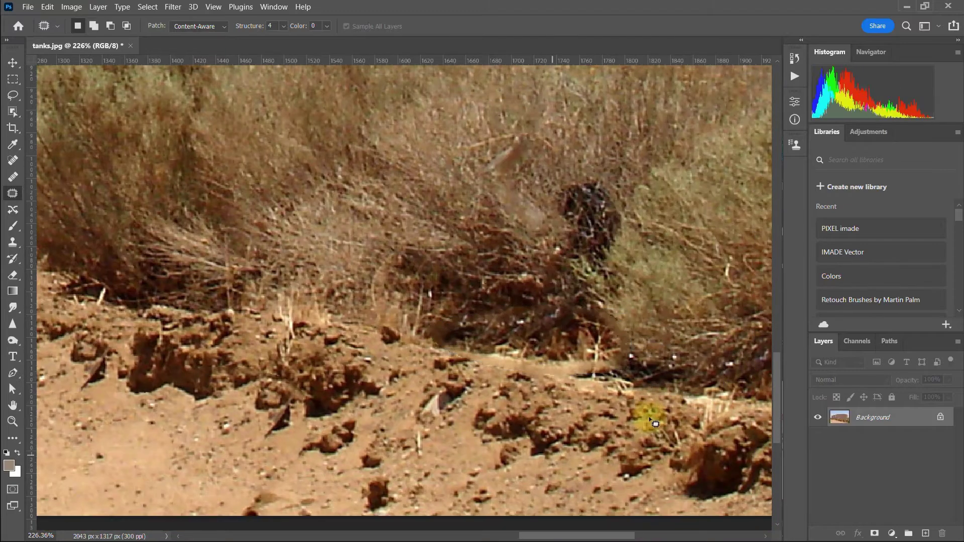
{"action": "key", "text": "ctrl+0"}
{"action": "left_click", "coordinate": [386, 518]}
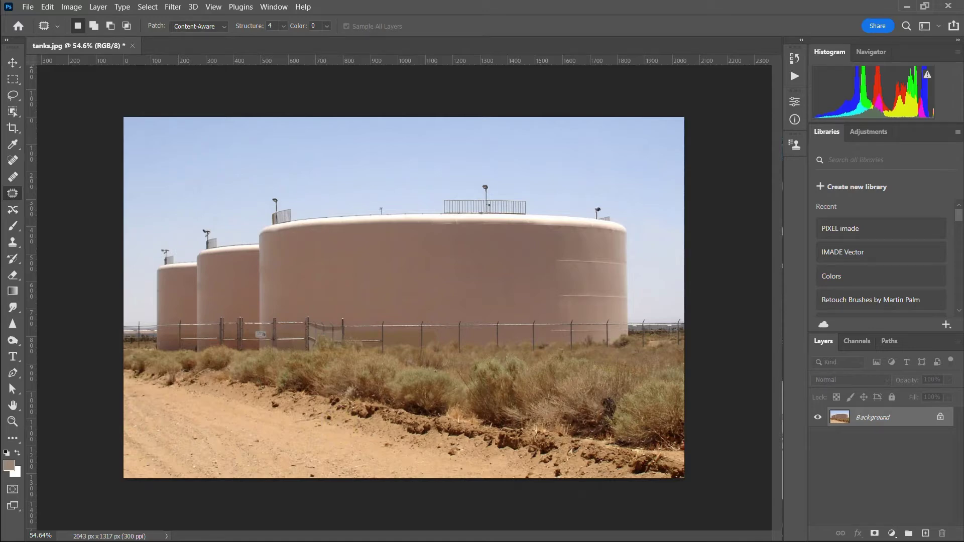
Save the retouched photo as tanks-clean.psd in Photoshop format in the Outdoors folder
{"action": "key", "text": "ctrl+shift+s"}
{"action": "type", "text": "tanks-clean.psd"}
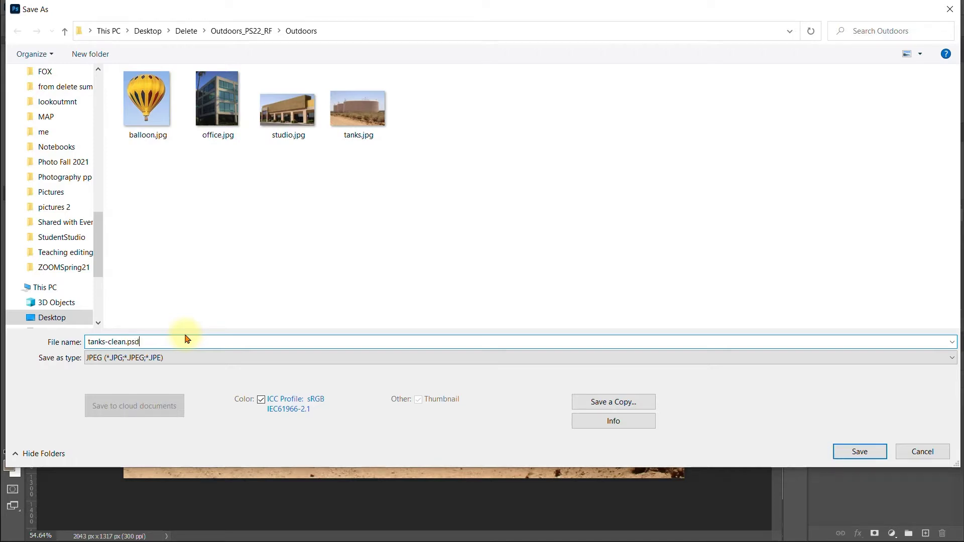
{"action": "left_click", "coordinate": [177, 358]}
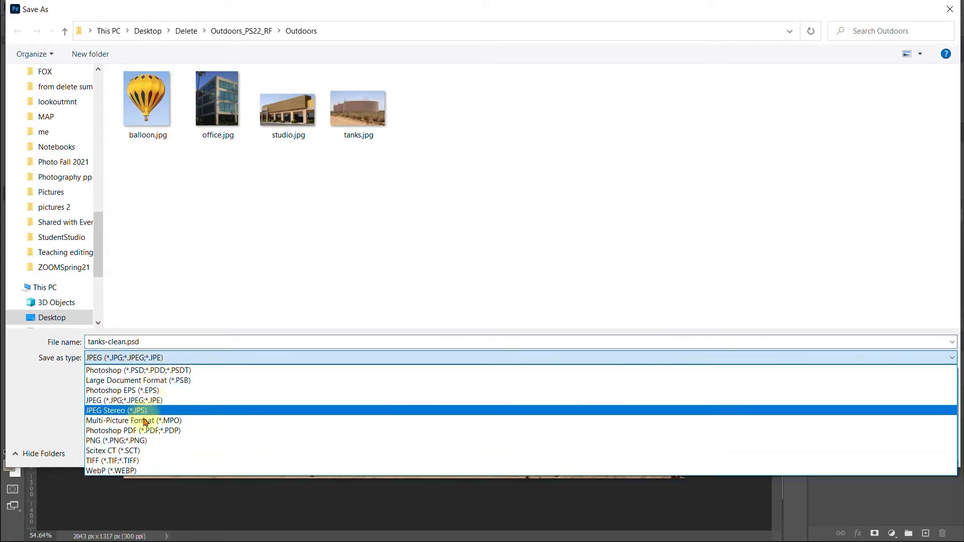
{"action": "left_click", "coordinate": [129, 370]}
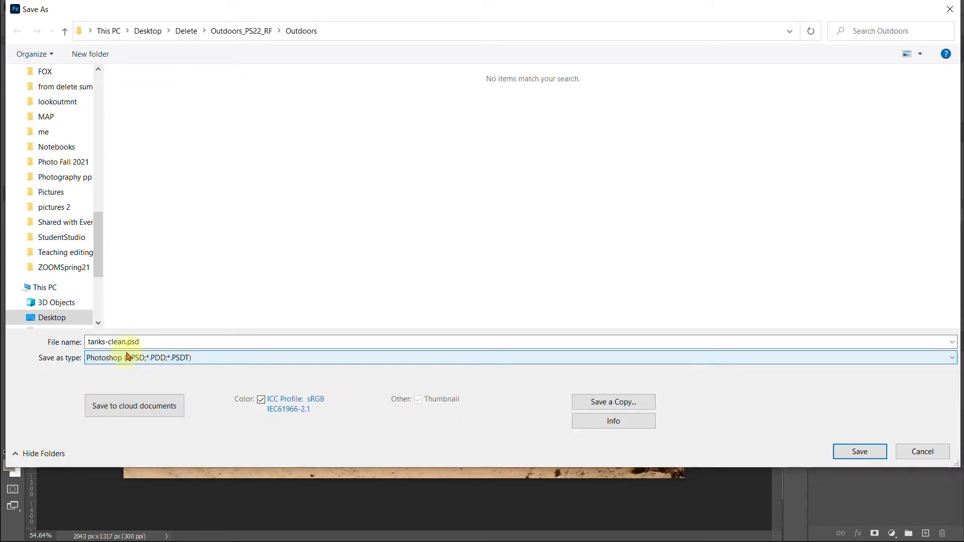
{"action": "left_click", "coordinate": [853, 454]}
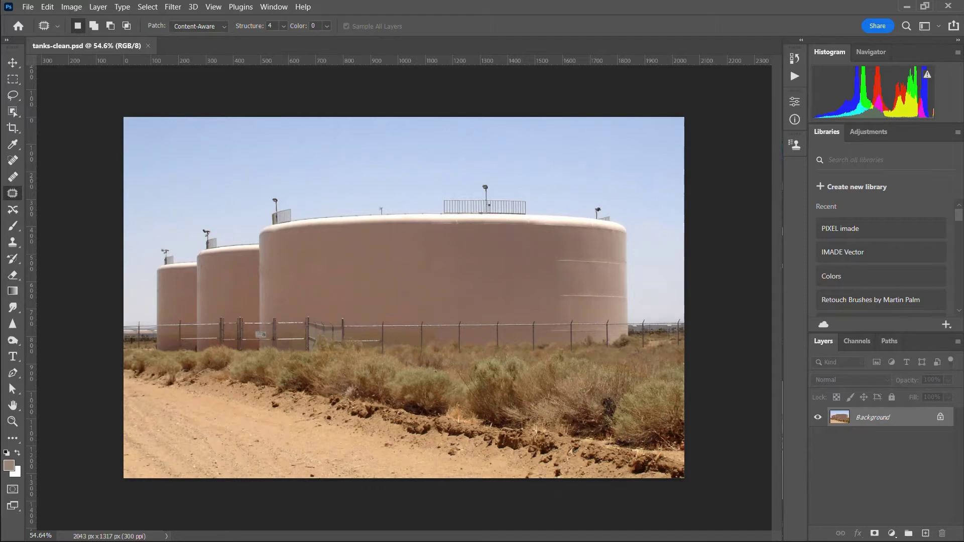
Open studio.jpg from the Outdoors folder
{"action": "left_click", "coordinate": [28, 7]}
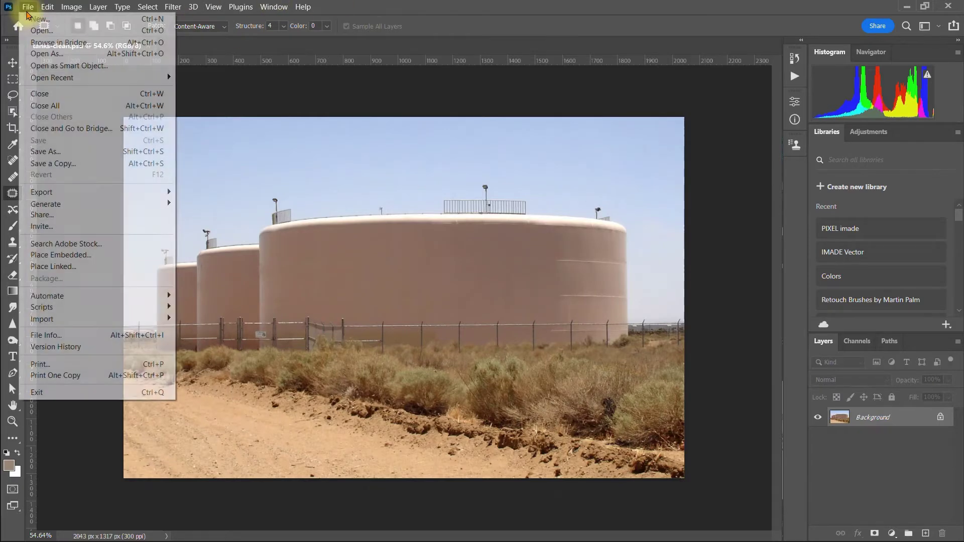
{"action": "left_click", "coordinate": [43, 32]}
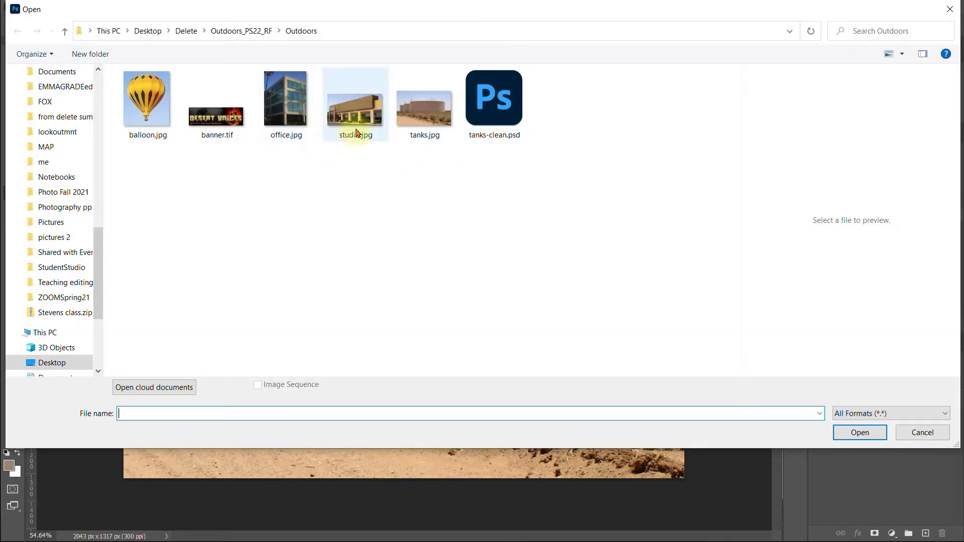
{"action": "left_click", "coordinate": [359, 118]}
{"action": "left_click", "coordinate": [858, 432]}
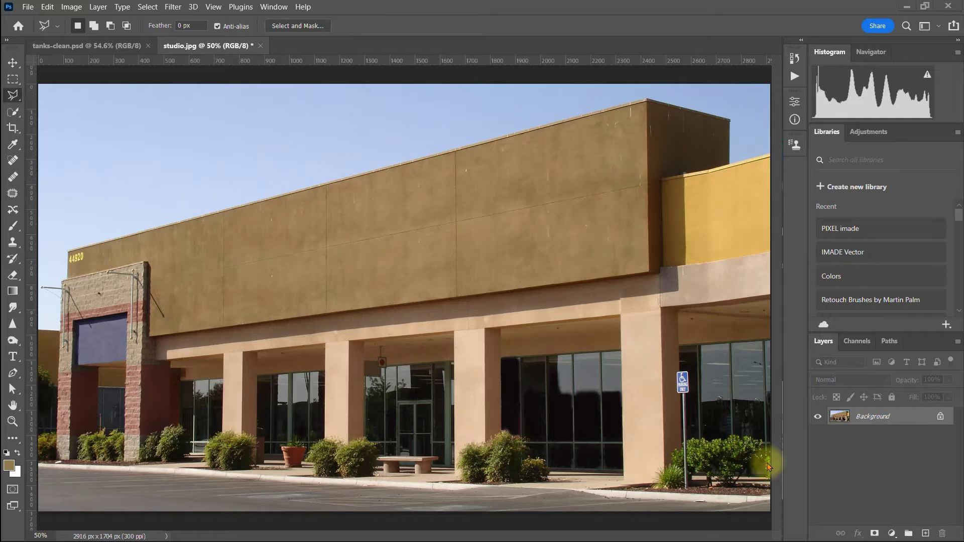
Duplicate the Background layer within studio.jpg under the default name
{"action": "right_click", "coordinate": [865, 421]}
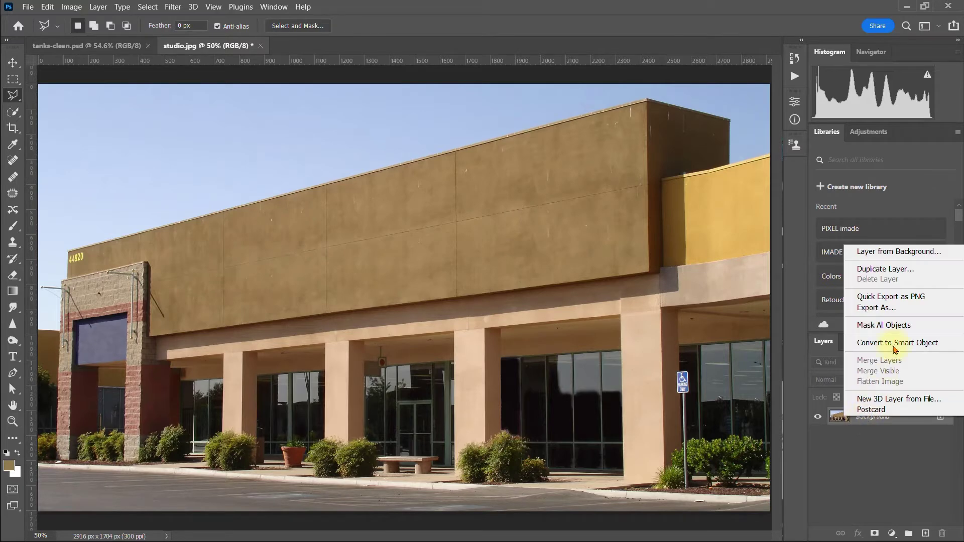
{"action": "left_click", "coordinate": [887, 270]}
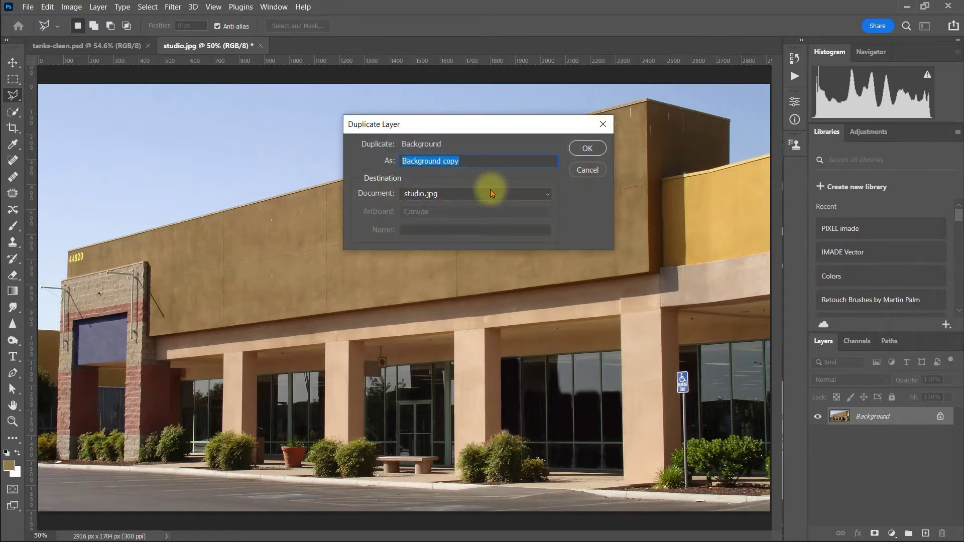
{"action": "left_click", "coordinate": [588, 149]}
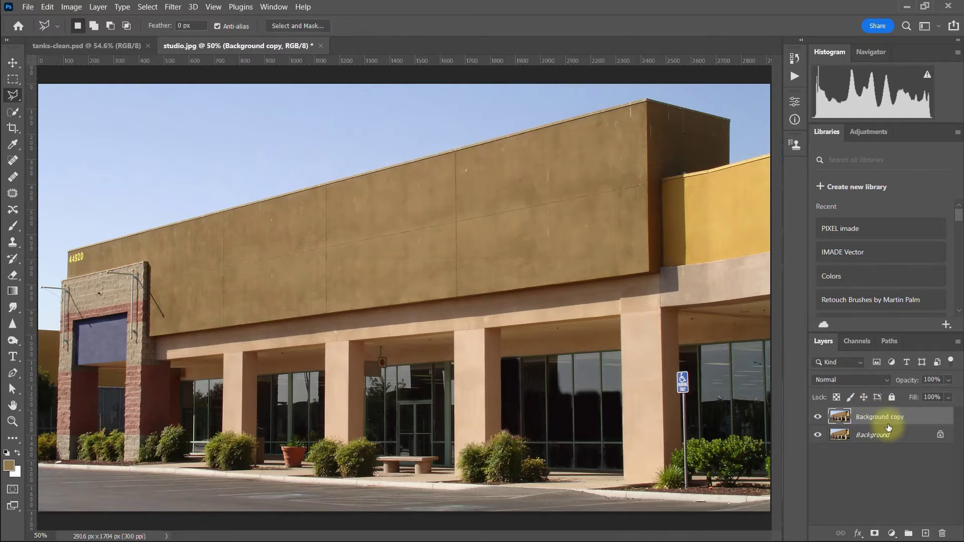
Start a Replace Color adjustment on the duplicate layer and sample the building's brown upper wall as the target color
{"action": "left_click", "coordinate": [70, 7]}
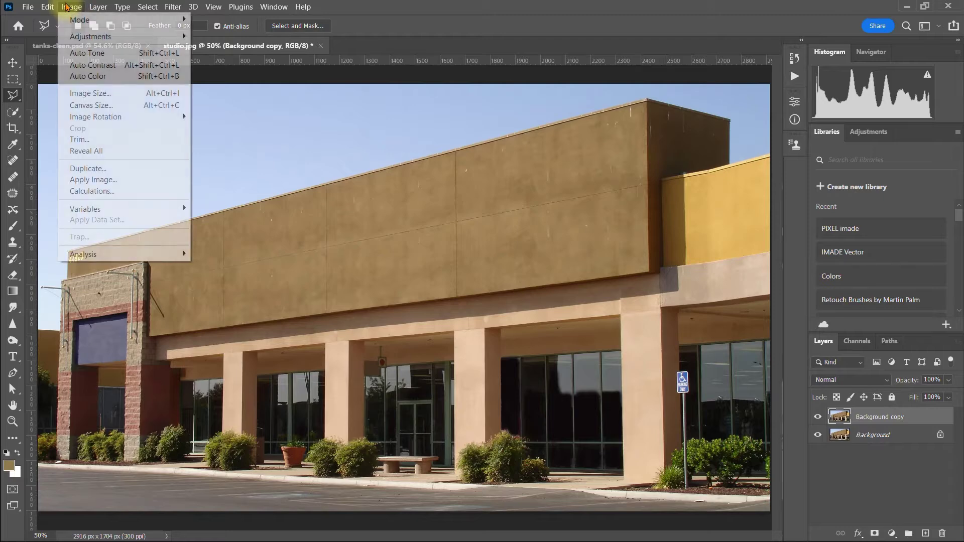
{"action": "mouse_move", "coordinate": [82, 35]}
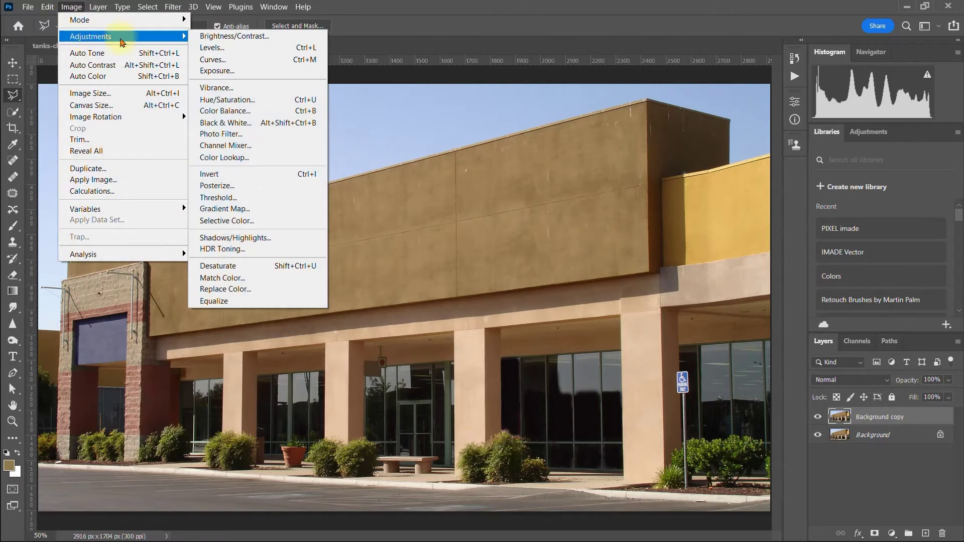
{"action": "left_click", "coordinate": [230, 291]}
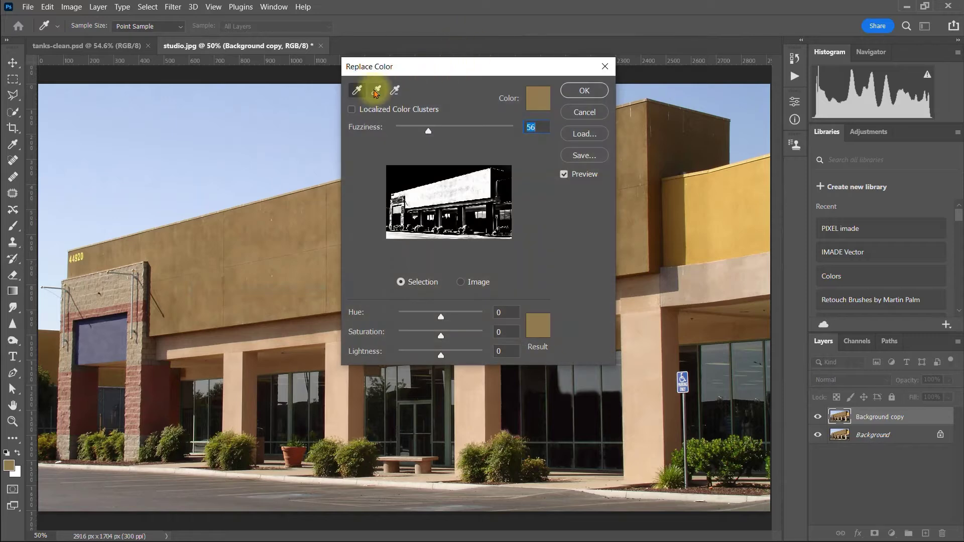
{"action": "mouse_move", "coordinate": [420, 69]}
{"action": "left_mouse_down"}
{"action": "mouse_move", "coordinate": [491, 71]}
{"action": "mouse_move", "coordinate": [439, 71]}
{"action": "left_mouse_up"}
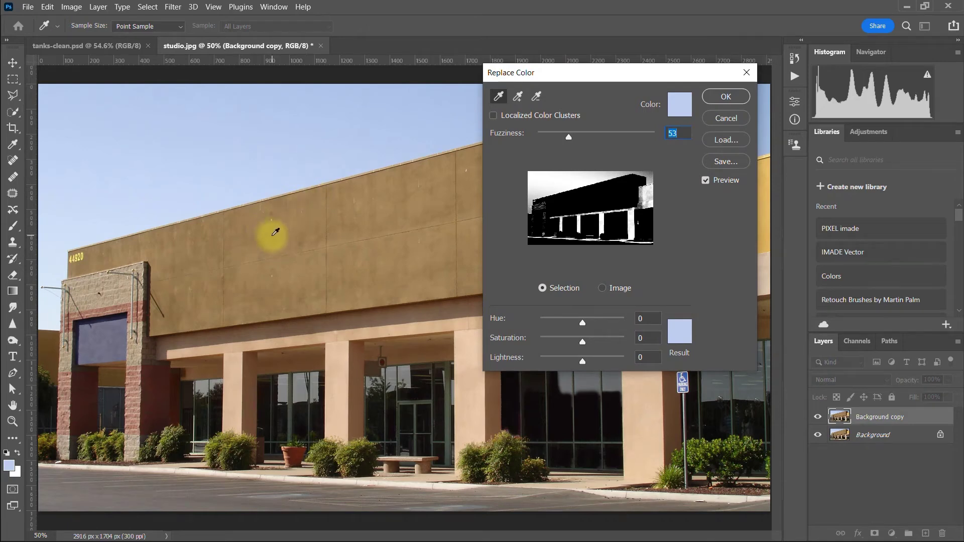
{"action": "left_click", "coordinate": [275, 231]}
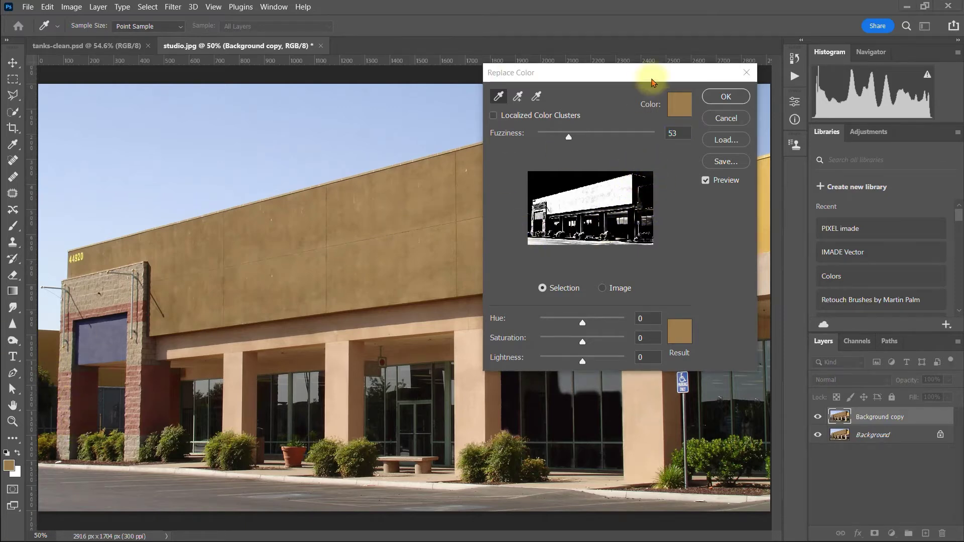
Recolor the sampled wall dark red with fuzziness 79, hue -42, saturation +66 and lightness -61, and apply Replace Color
{"action": "left_click", "coordinate": [567, 135]}
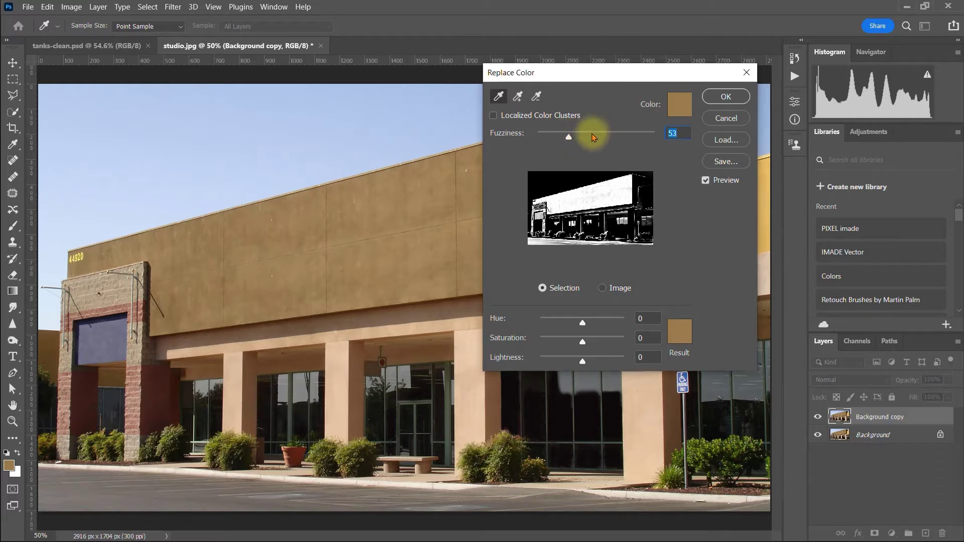
{"action": "mouse_move", "coordinate": [582, 136]}
{"action": "left_mouse_down"}
{"action": "mouse_move", "coordinate": [598, 135]}
{"action": "mouse_move", "coordinate": [583, 139]}
{"action": "left_mouse_up"}
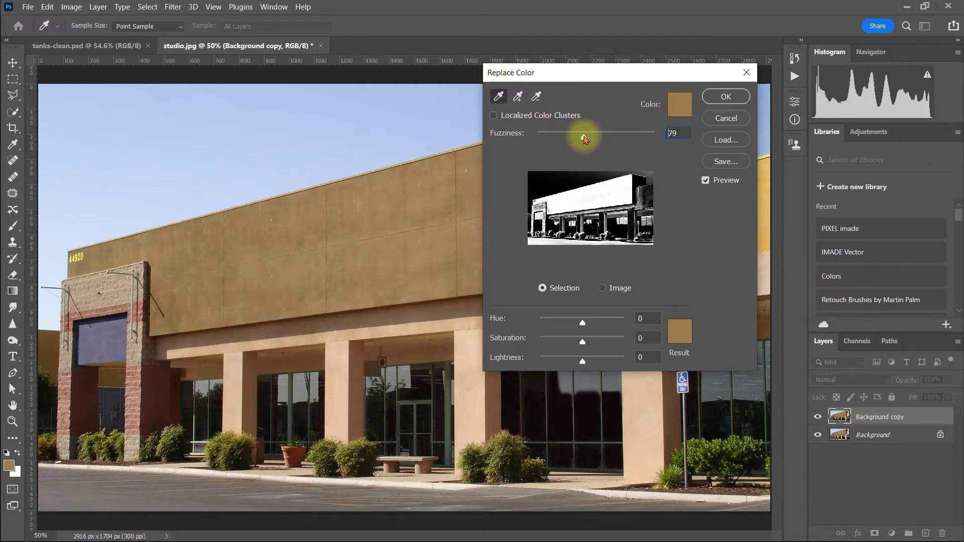
{"action": "left_click_drag", "start_coordinate": [584, 140], "coordinate": [584, 139]}
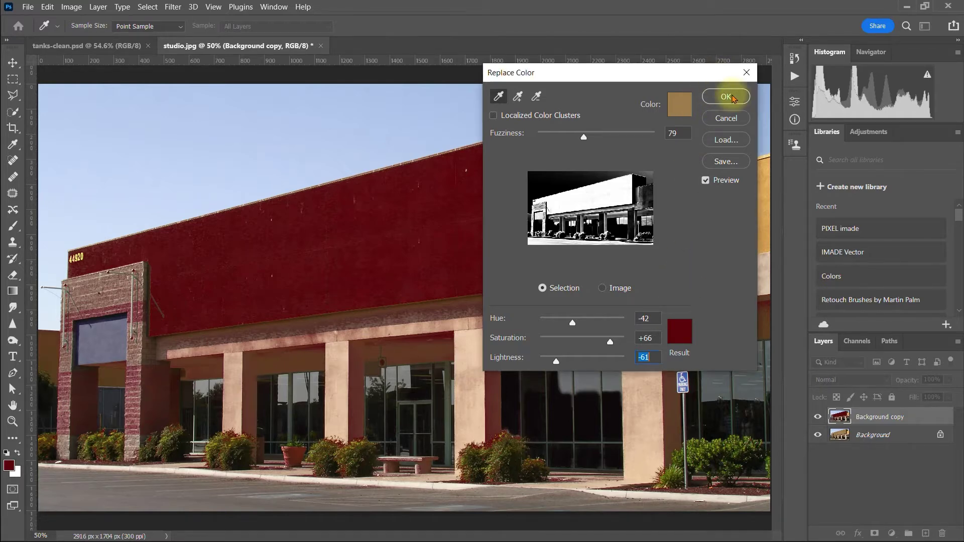
{"action": "left_click", "coordinate": [727, 97]}
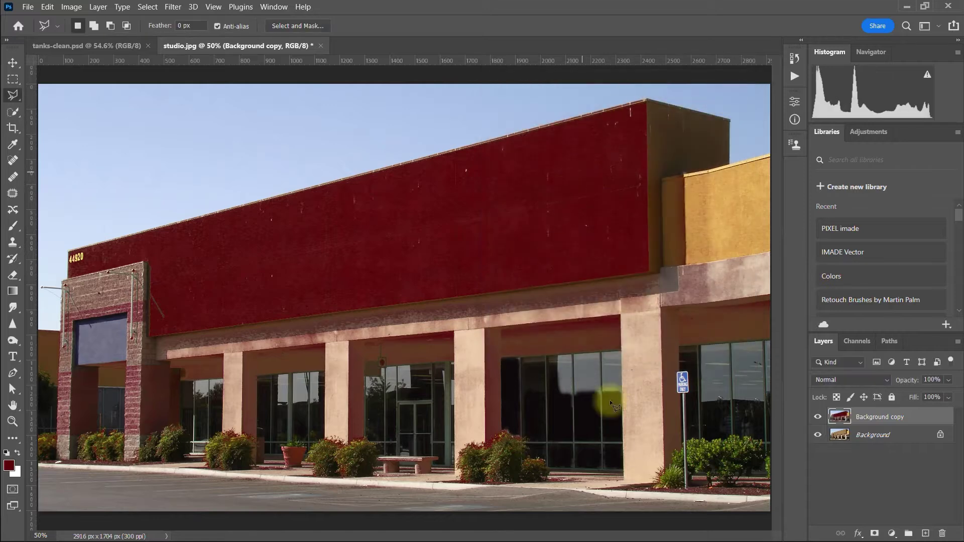
Compare the recolored duplicate with the original photo by repeatedly hiding and showing the duplicate layer
{"action": "left_click", "coordinate": [819, 421]}
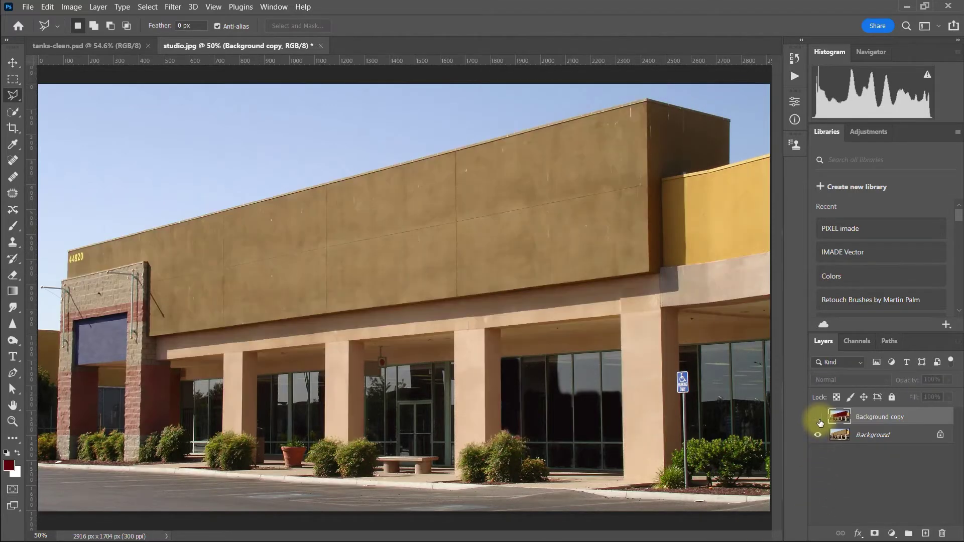
{"action": "left_click", "coordinate": [819, 421]}
{"action": "left_click", "coordinate": [819, 421]}
{"action": "left_click", "coordinate": [820, 421]}
{"action": "left_click", "coordinate": [820, 421]}
{"action": "left_click", "coordinate": [819, 420]}
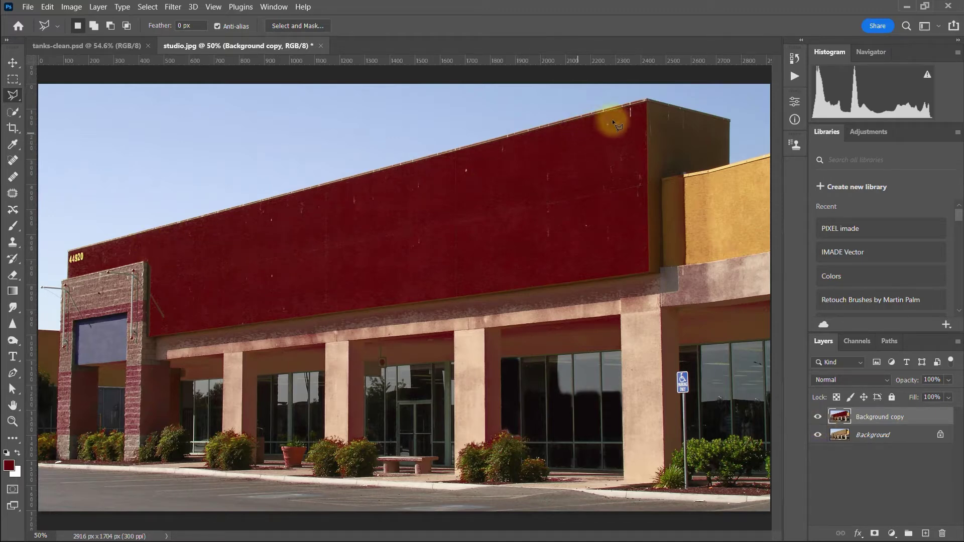
Try to select the red upper wall with the Quick Selection tool and clear the selection
{"action": "left_click", "coordinate": [12, 62]}
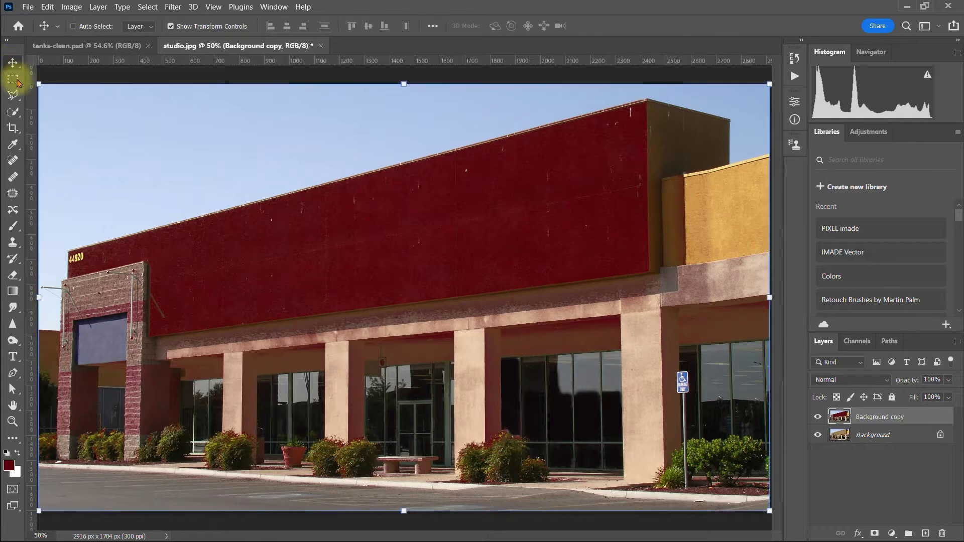
{"action": "left_click", "coordinate": [12, 95]}
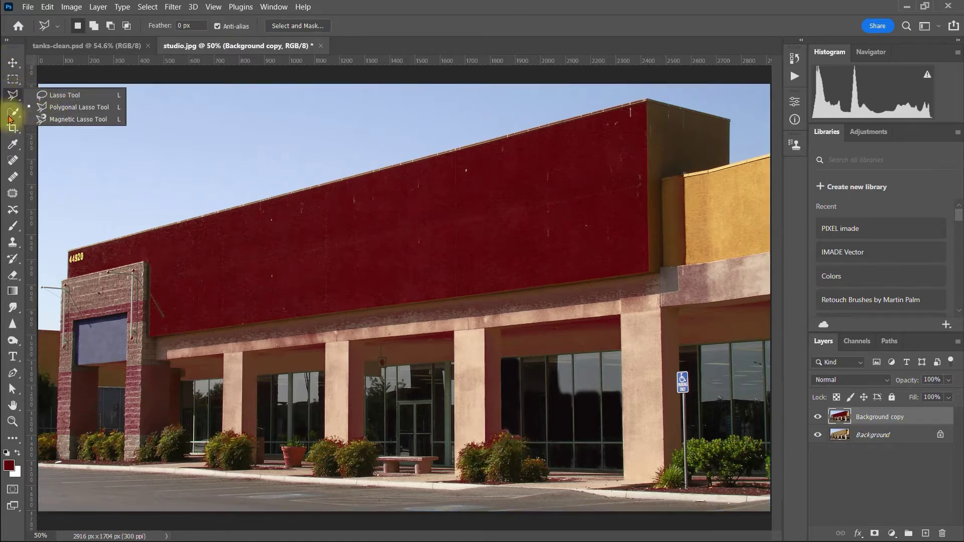
{"action": "left_click", "coordinate": [12, 114]}
{"action": "right_click", "coordinate": [11, 111]}
{"action": "left_click", "coordinate": [50, 124]}
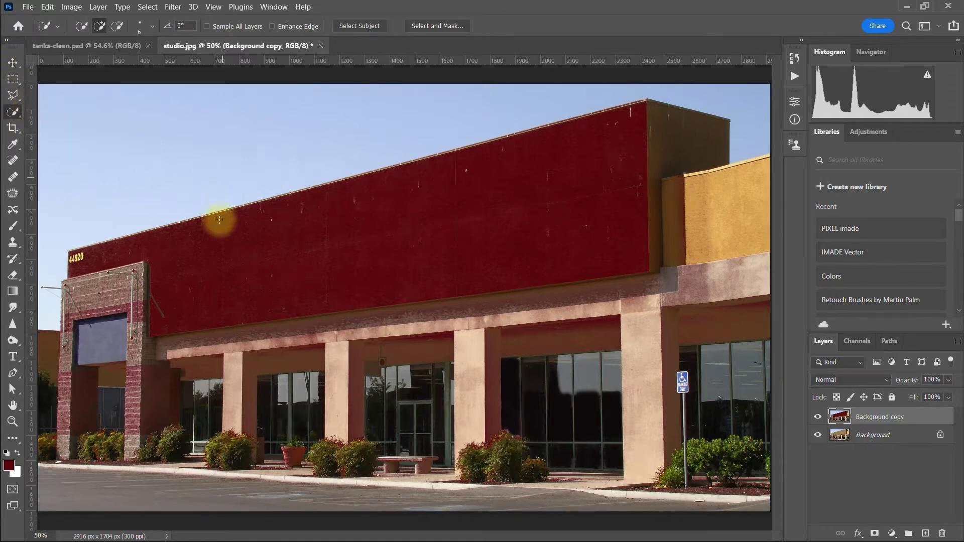
{"action": "mouse_move", "coordinate": [219, 220]}
{"action": "left_mouse_down"}
{"action": "mouse_move", "coordinate": [254, 240]}
{"action": "mouse_move", "coordinate": [196, 240]}
{"action": "mouse_move", "coordinate": [639, 224]}
{"action": "mouse_move", "coordinate": [659, 182]}
{"action": "left_mouse_up"}
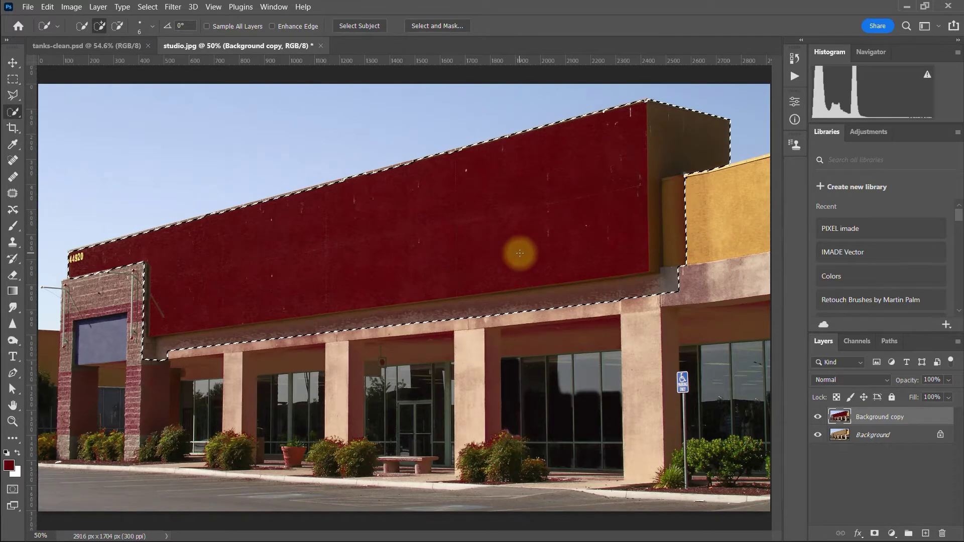
{"action": "key", "text": "ctrl+d"}
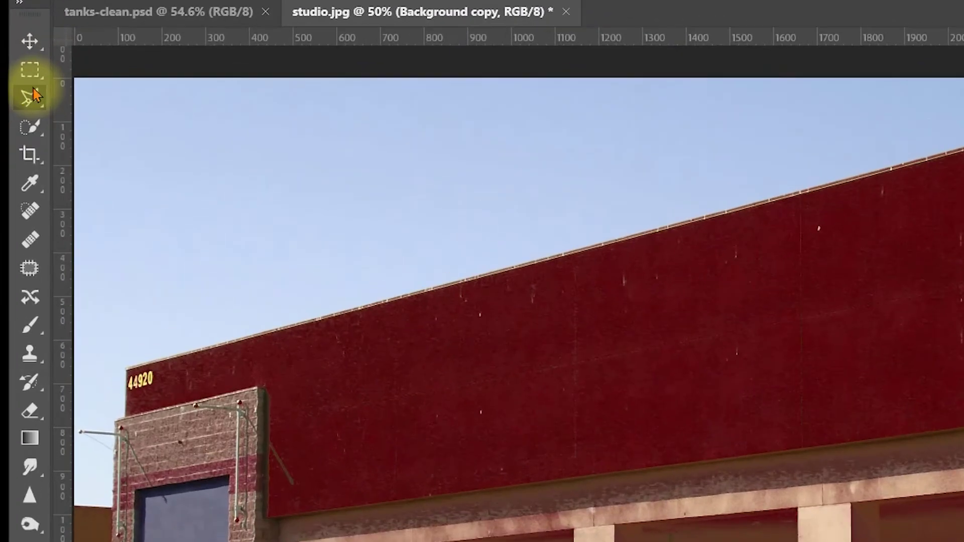
Outline the building's upper wall, including its shaded side, with the Polygonal Lasso and add a layer mask from that selection to the duplicate layer
{"action": "right_click", "coordinate": [12, 95]}
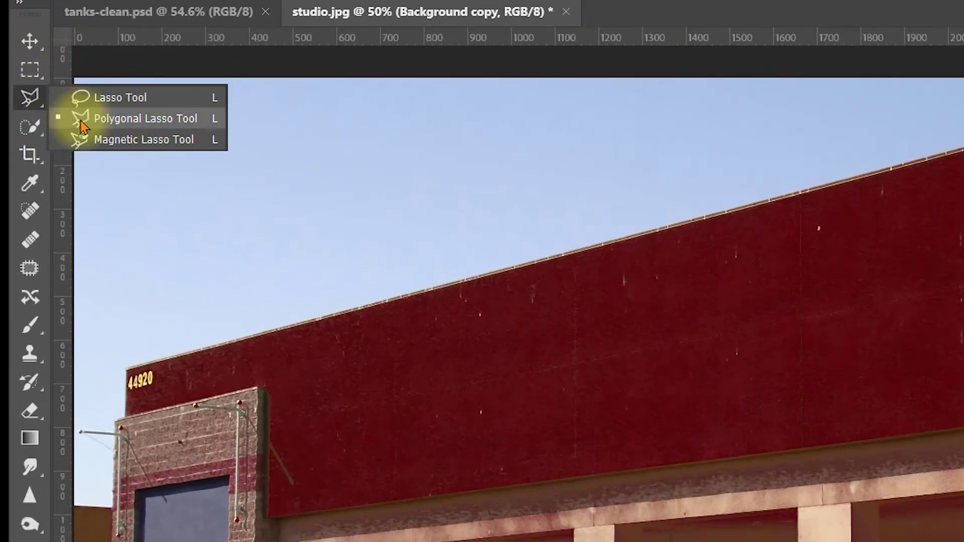
{"action": "left_click", "coordinate": [82, 123]}
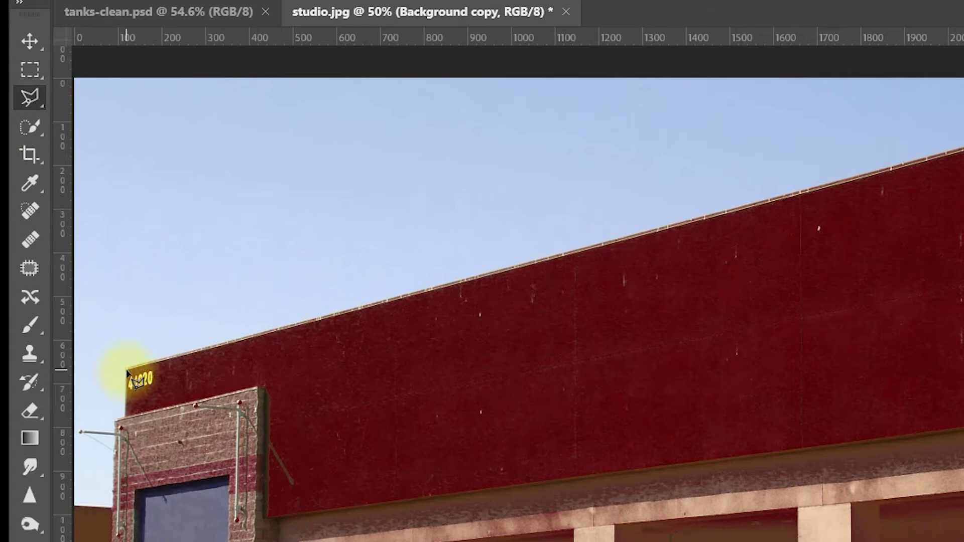
{"action": "left_click", "coordinate": [127, 373]}
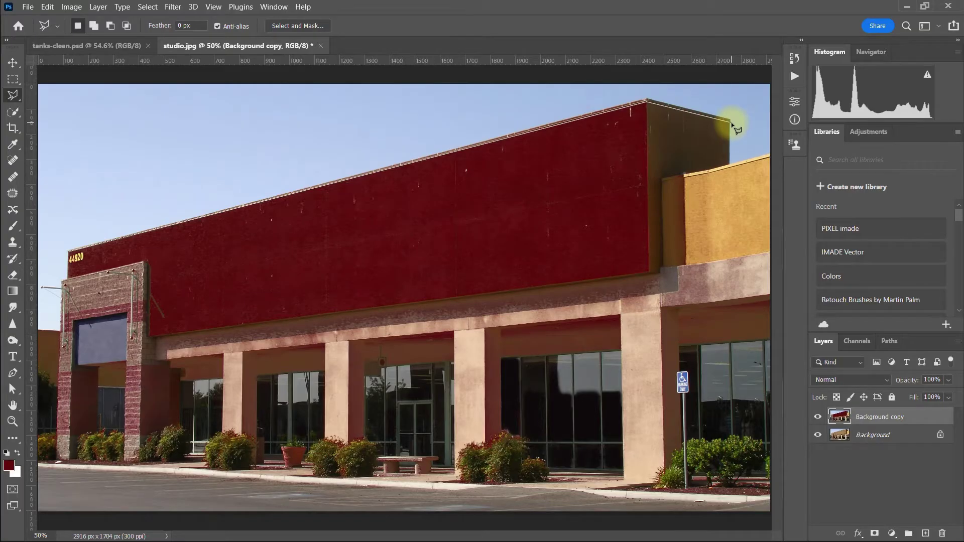
{"action": "left_click", "coordinate": [729, 121]}
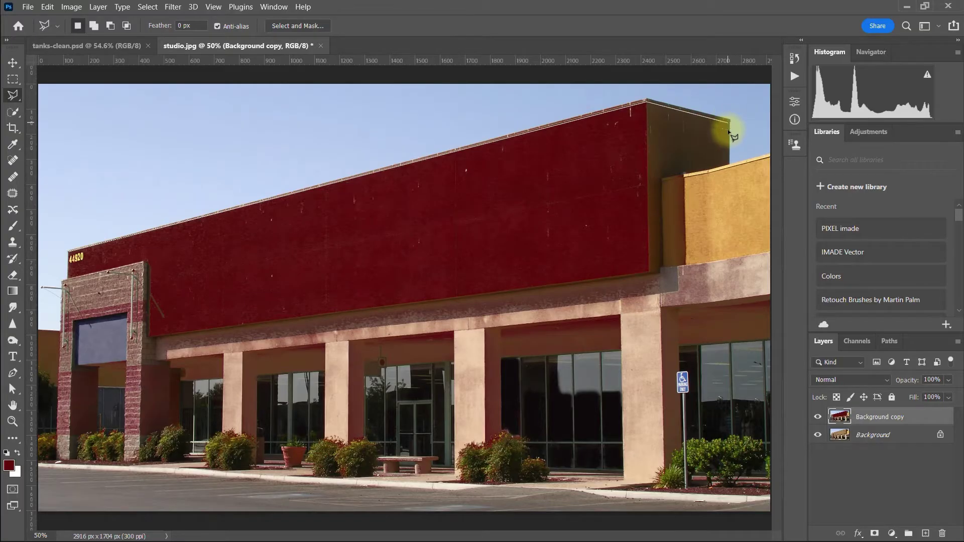
{"action": "left_click", "coordinate": [729, 165]}
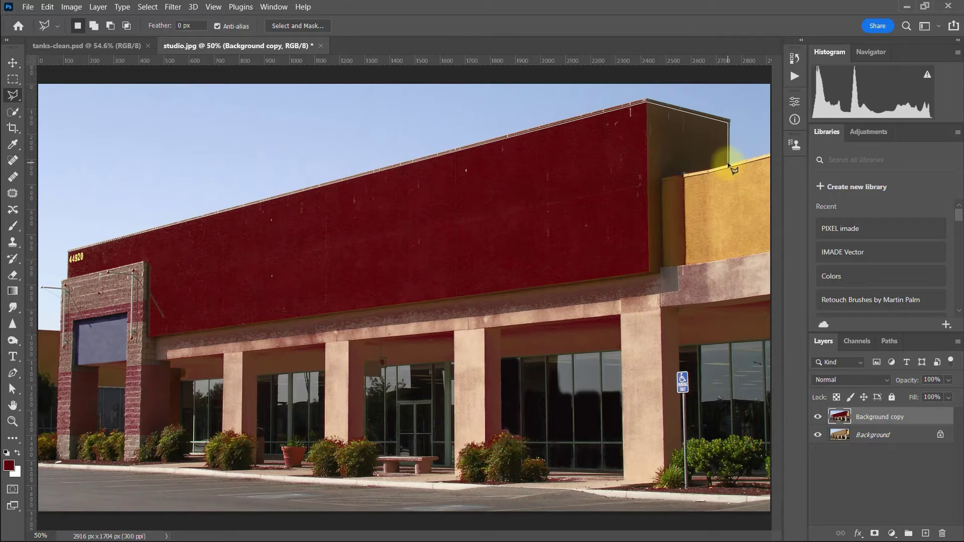
{"action": "left_click", "coordinate": [661, 177]}
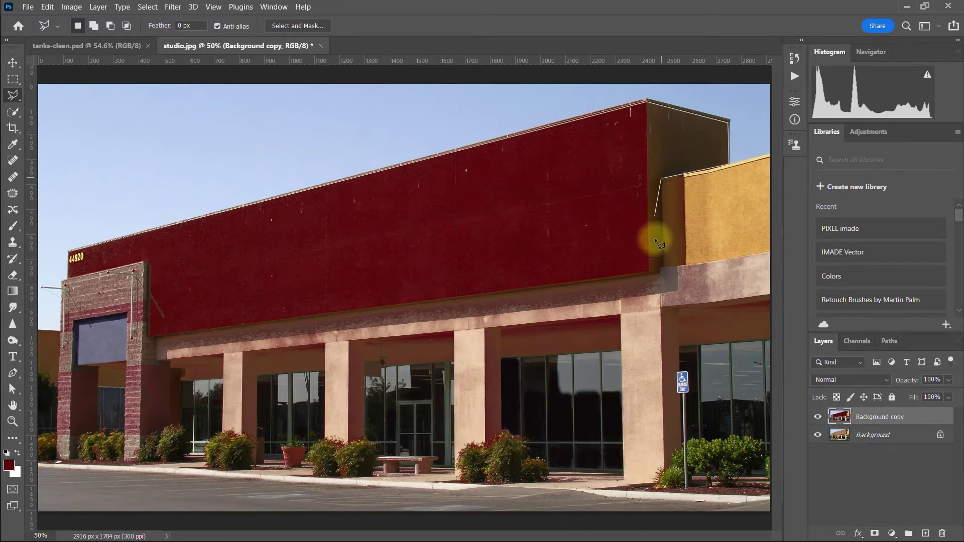
{"action": "left_click", "coordinate": [660, 272]}
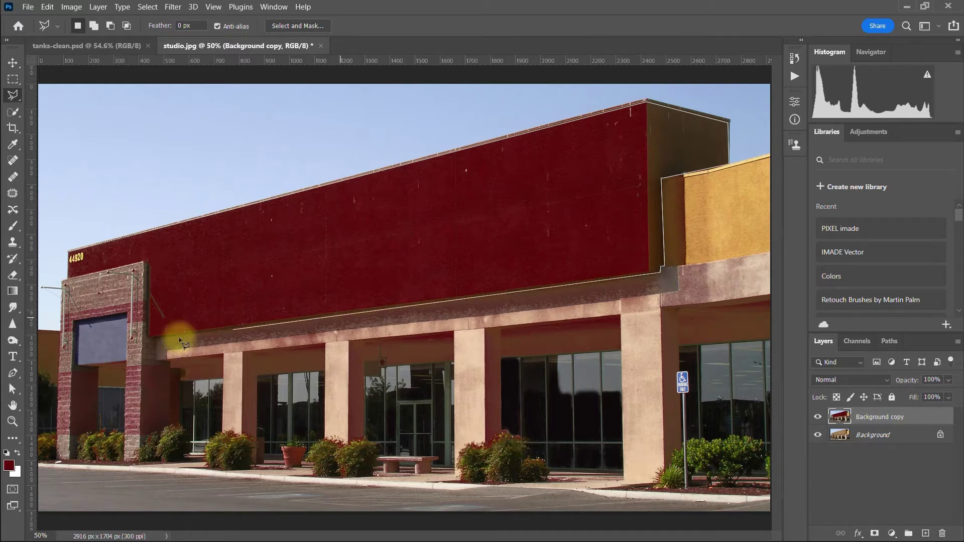
{"action": "left_click", "coordinate": [146, 338]}
{"action": "left_click", "coordinate": [145, 264]}
{"action": "left_click", "coordinate": [69, 251]}
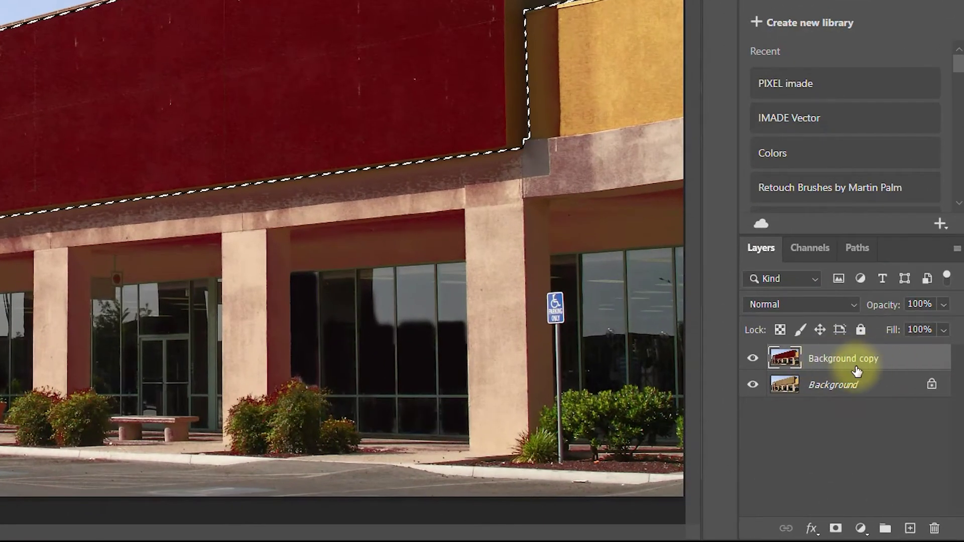
{"action": "left_click", "coordinate": [836, 530]}
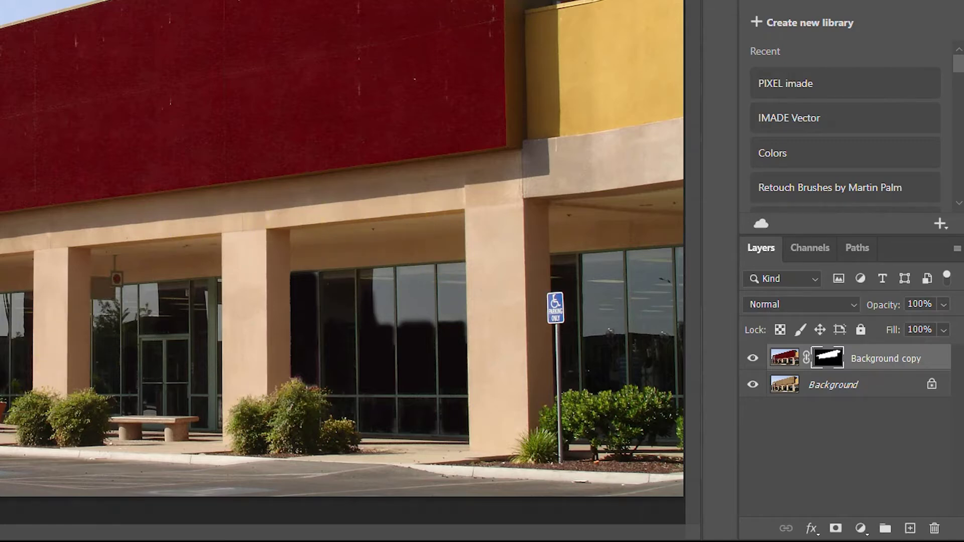
Compare the masked red wall with the original by hiding and showing the duplicate layer, and examine the wall surface up close
{"action": "left_click", "coordinate": [753, 360]}
{"action": "left_click", "coordinate": [754, 361]}
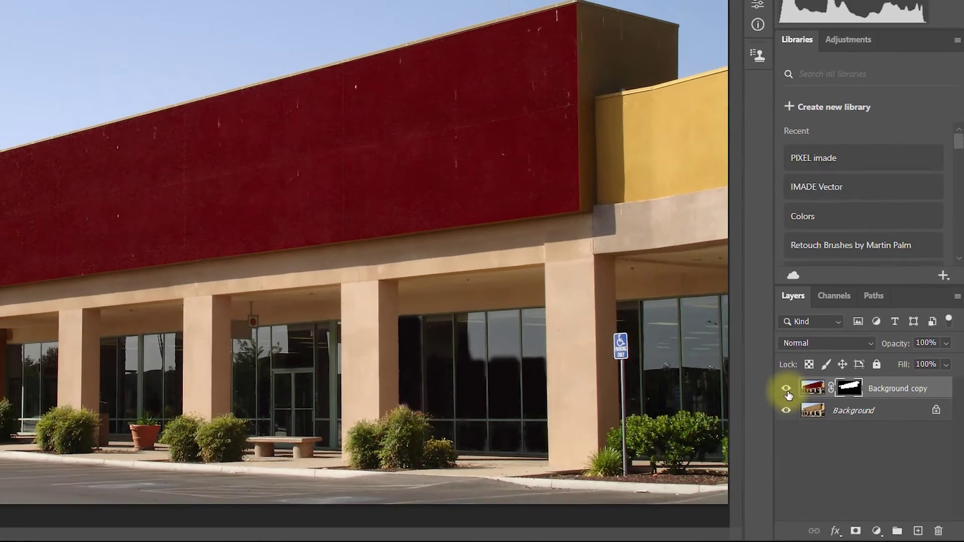
{"action": "left_click", "coordinate": [753, 360]}
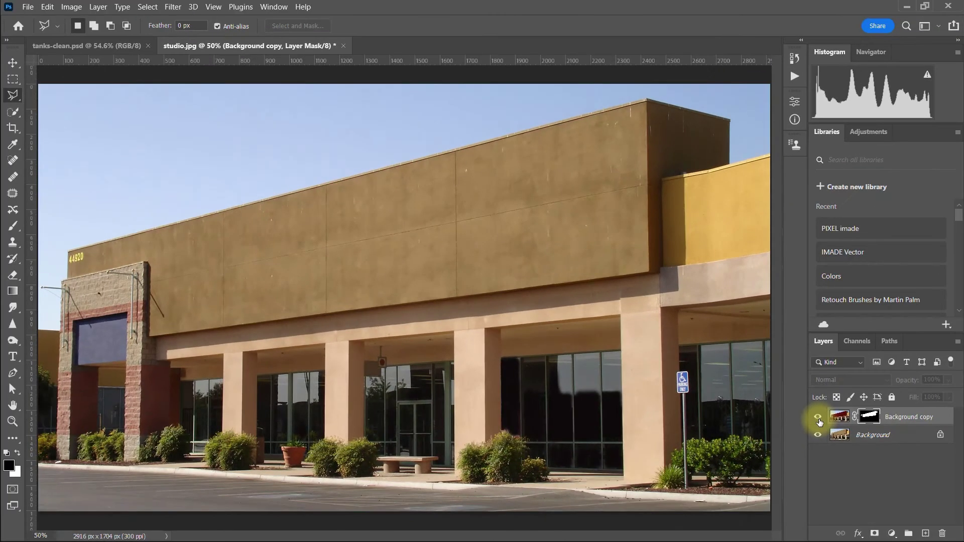
{"action": "left_click", "coordinate": [815, 418]}
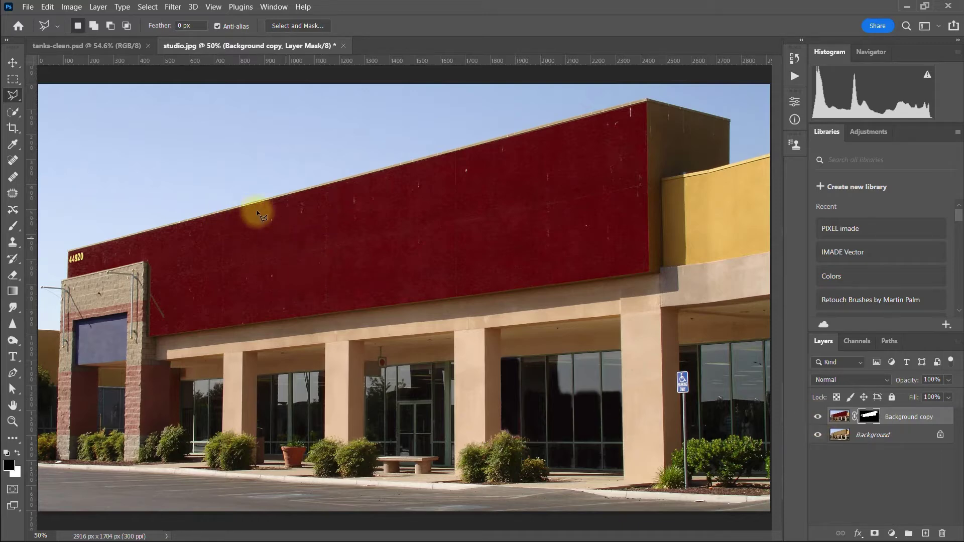
{"action": "scroll", "coordinate": [260, 221], "scroll_direction": "up", "scroll_amount": 6, "text": "alt"}
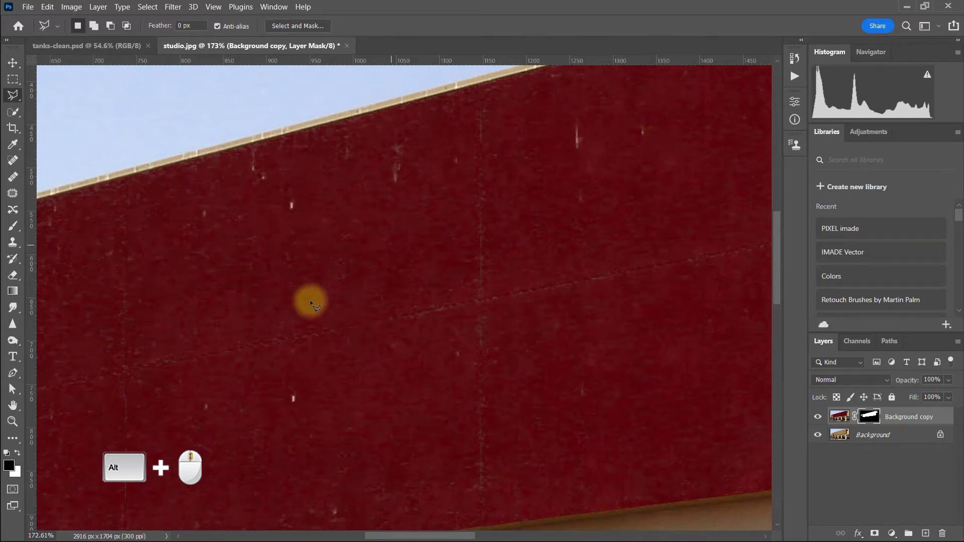
Patch the two white blemishes high on the red wall, working on the duplicate layer's image rather than its mask
{"action": "left_click", "coordinate": [13, 195]}
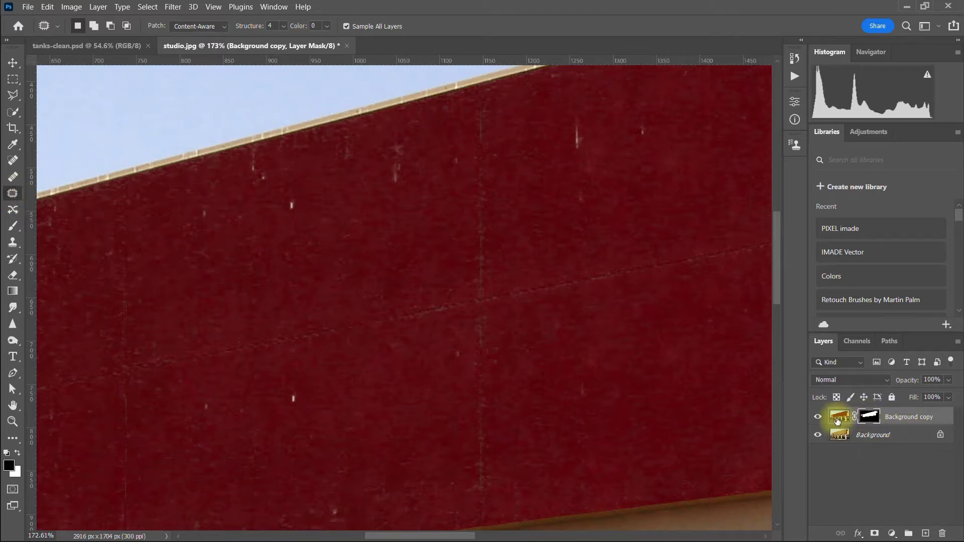
{"action": "left_click", "coordinate": [838, 420]}
{"action": "left_click", "coordinate": [873, 416]}
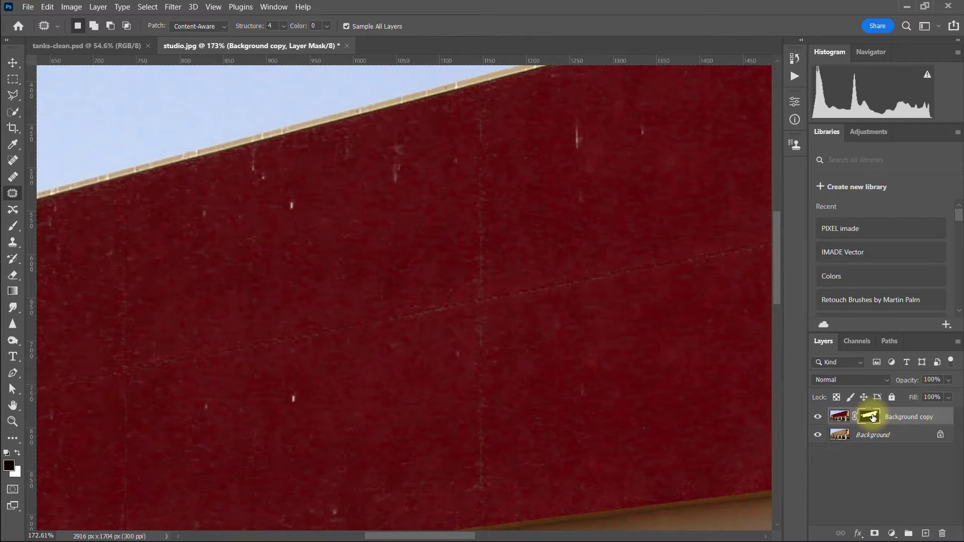
{"action": "left_click", "coordinate": [837, 421]}
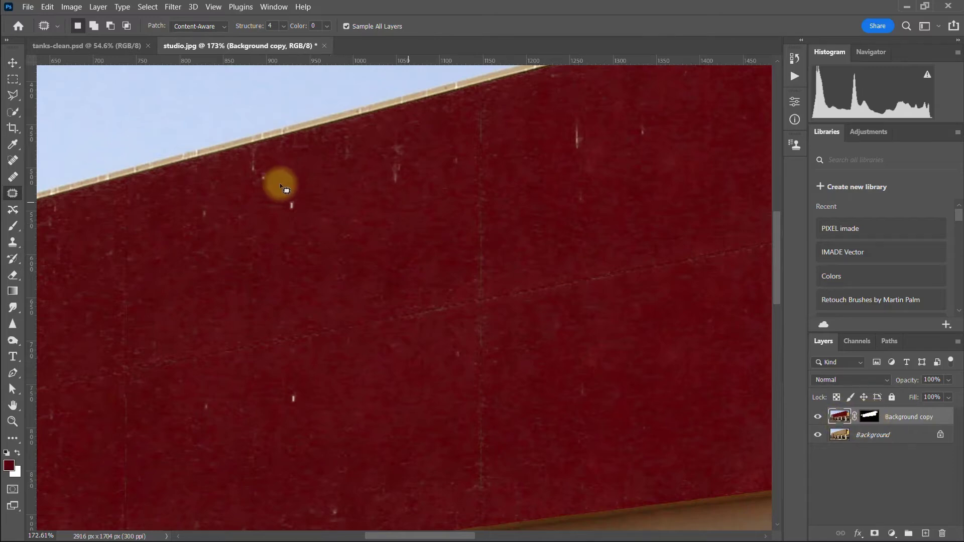
{"action": "mouse_move", "coordinate": [309, 199]}
{"action": "left_mouse_down"}
{"action": "mouse_move", "coordinate": [294, 209]}
{"action": "mouse_move", "coordinate": [301, 216]}
{"action": "left_mouse_up"}
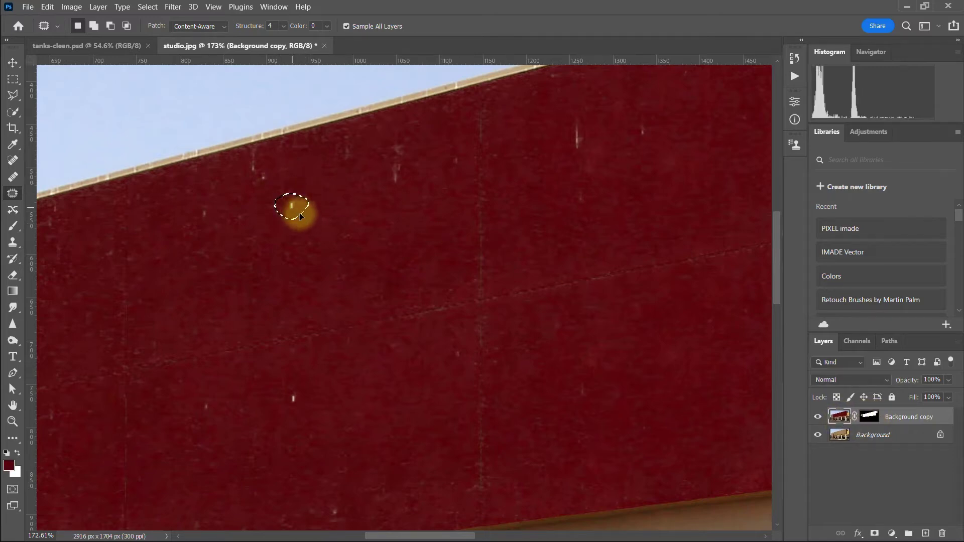
{"action": "left_click", "coordinate": [396, 189]}
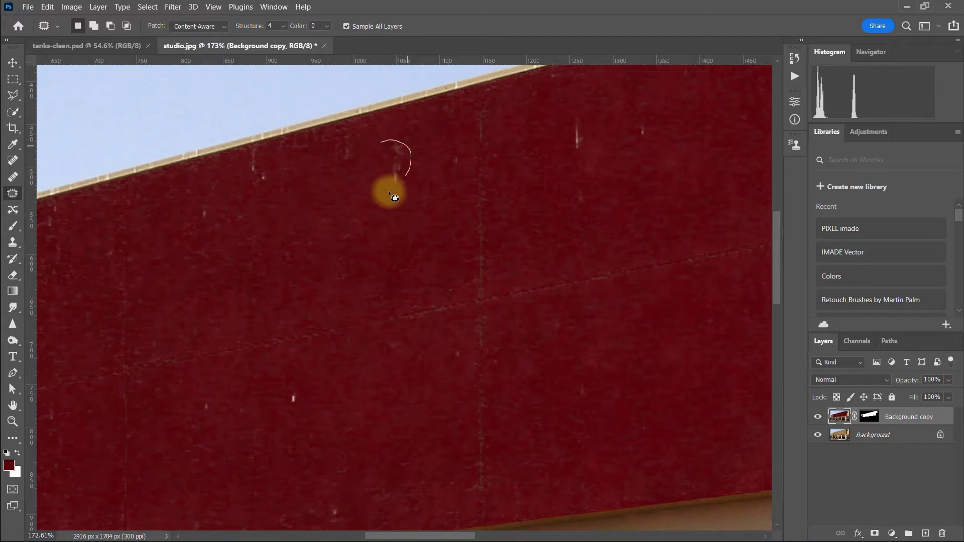
{"action": "left_click_drag", "start_coordinate": [417, 162], "coordinate": [416, 164]}
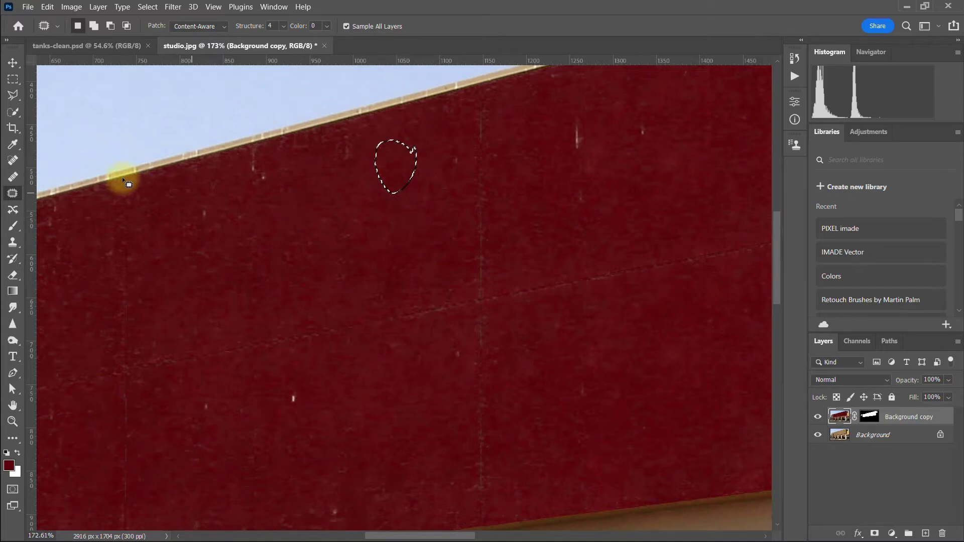
Remove the remaining white spots and streaks across the red wall with the Spot Healing Brush on the duplicate layer's image
{"action": "left_click", "coordinate": [13, 161]}
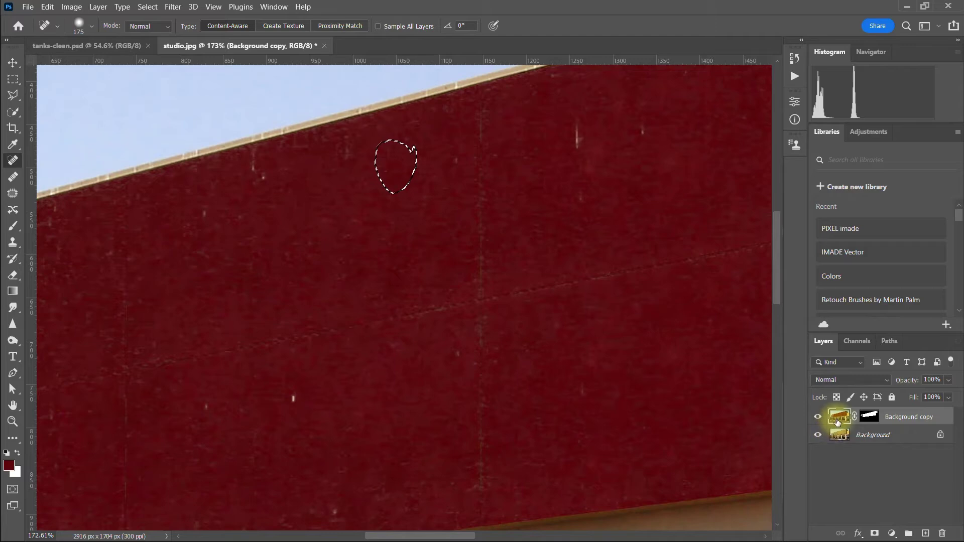
{"action": "left_click", "coordinate": [869, 415]}
{"action": "left_click", "coordinate": [840, 421]}
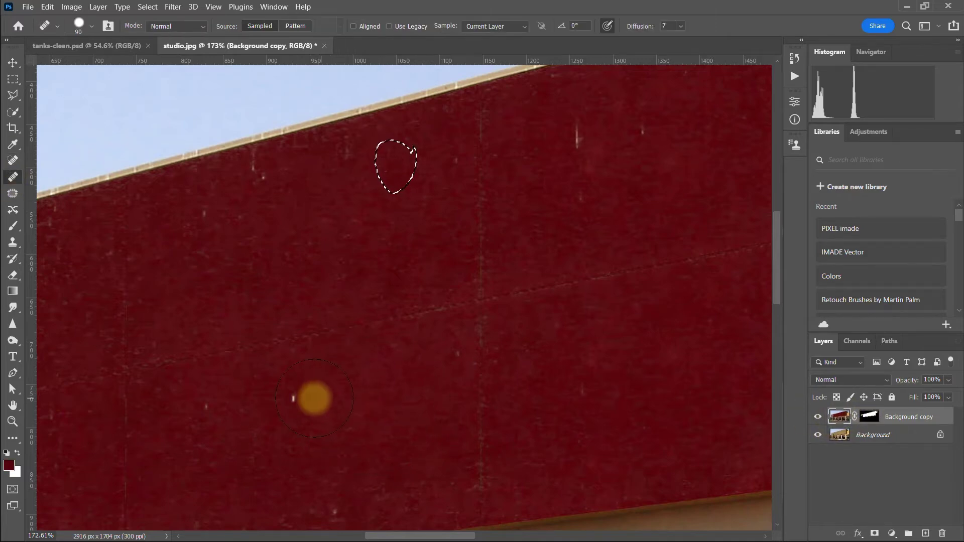
{"action": "scroll", "coordinate": [266, 391], "scroll_direction": "down", "scroll_amount": 3}
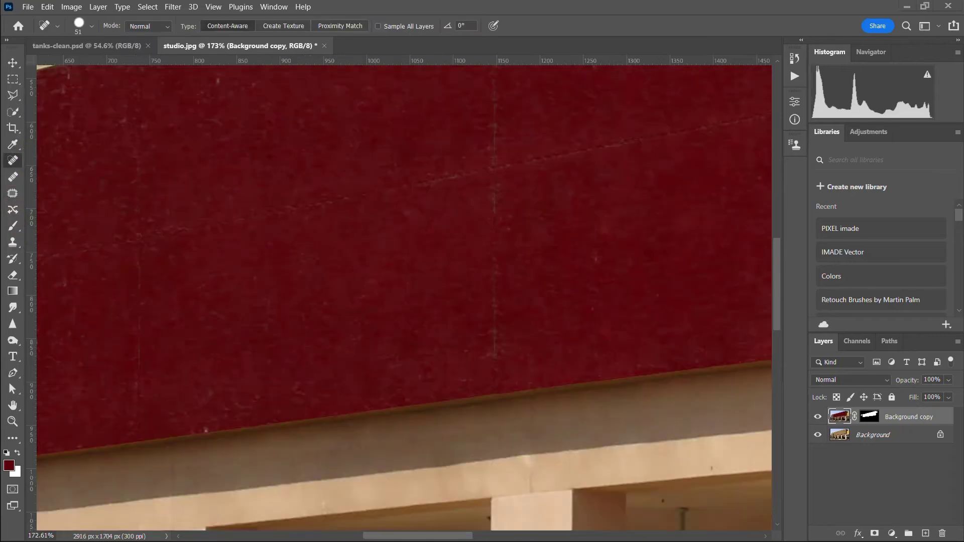
{"action": "scroll", "coordinate": [467, 204], "scroll_direction": "up", "scroll_amount": 4}
{"action": "scroll", "coordinate": [467, 204], "scroll_direction": "left", "scroll_amount": 3}
{"action": "left_click", "coordinate": [467, 204]}
{"action": "left_click", "coordinate": [188, 487]}
{"action": "left_click_drag", "start_coordinate": [188, 486], "coordinate": [399, 396]}
{"action": "left_click_drag", "start_coordinate": [649, 476], "coordinate": [381, 344]}
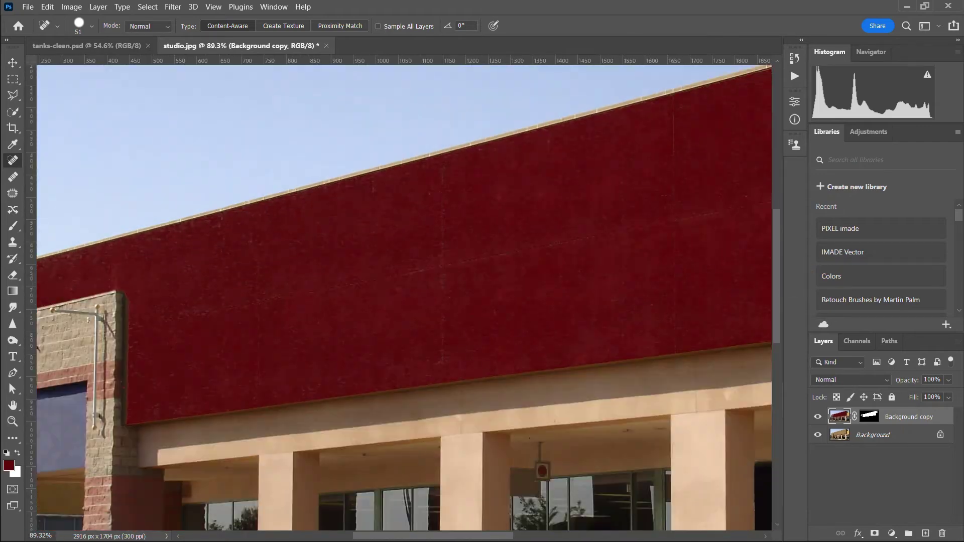
Save the retouched studio photo as studio-clean.psd in the Outdoors folder with Maximize Compatibility on
{"action": "key", "text": "ctrl+0"}
{"action": "left_click", "coordinate": [28, 7]}
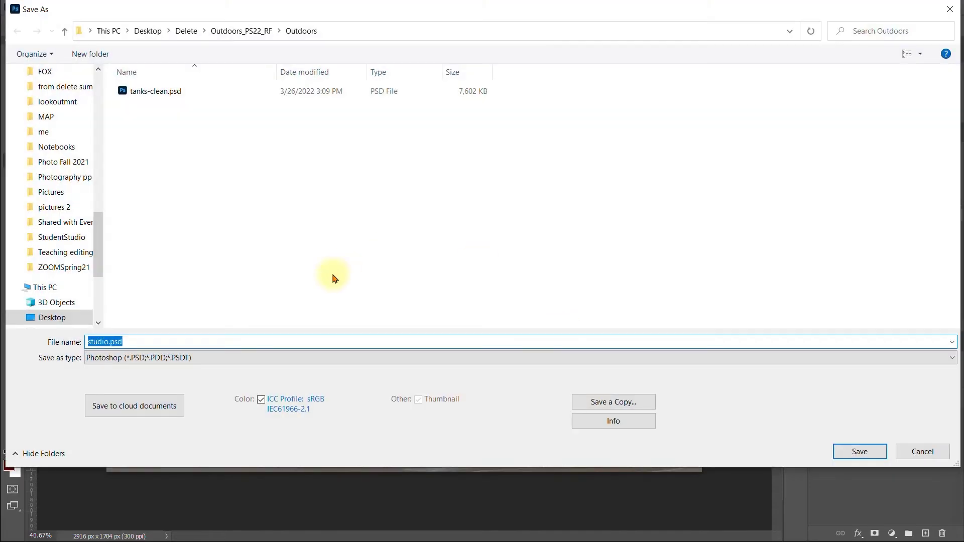
{"action": "type", "text": "stu"}
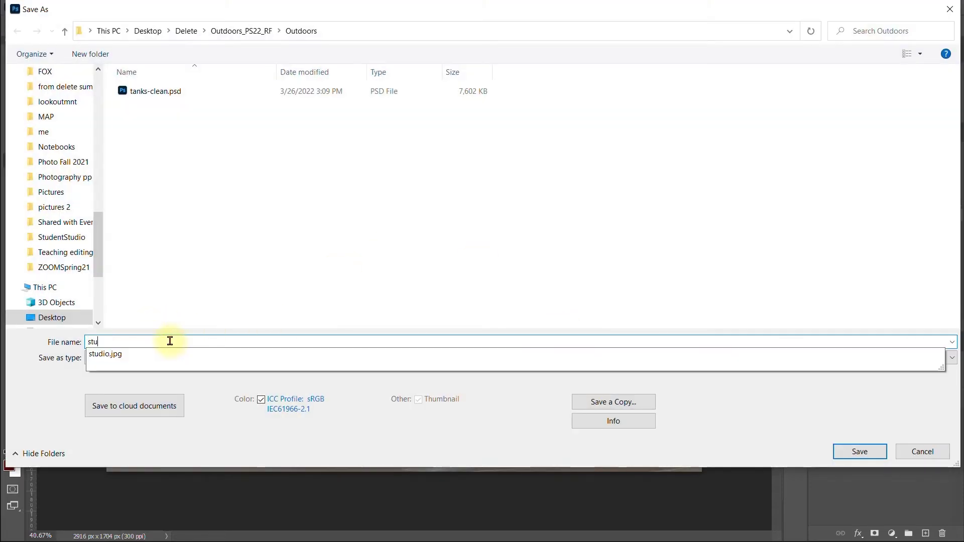
{"action": "type", "text": "dio-clean.psd"}
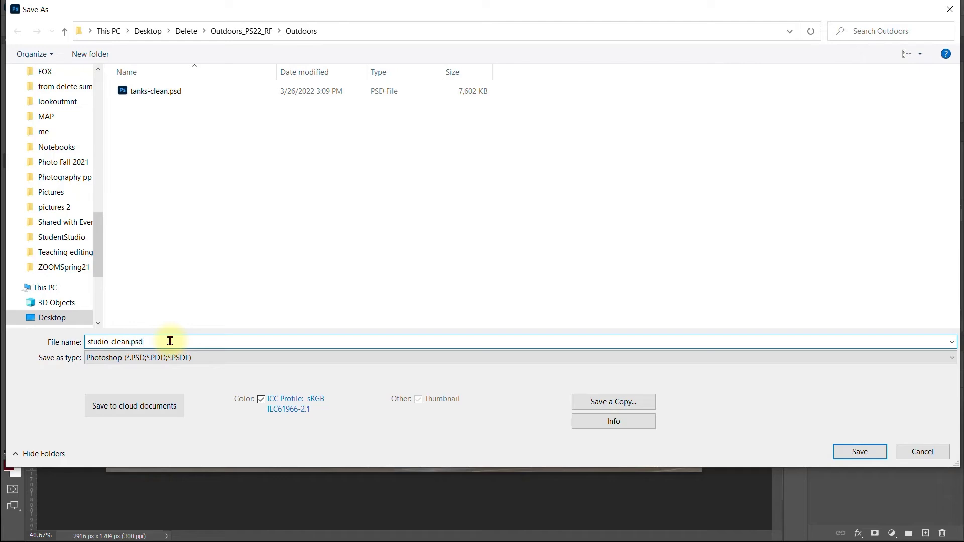
{"action": "key", "text": "Return"}
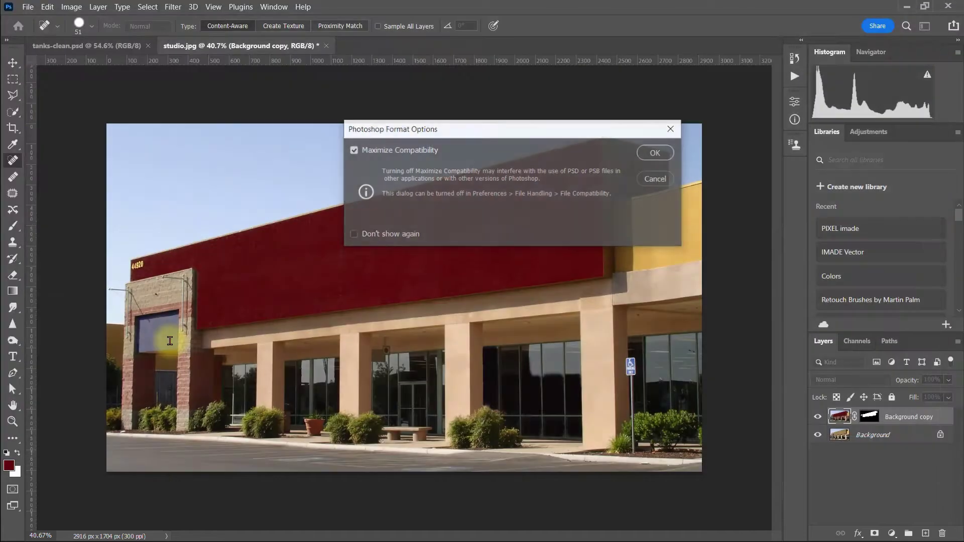
{"action": "left_click", "coordinate": [656, 153]}
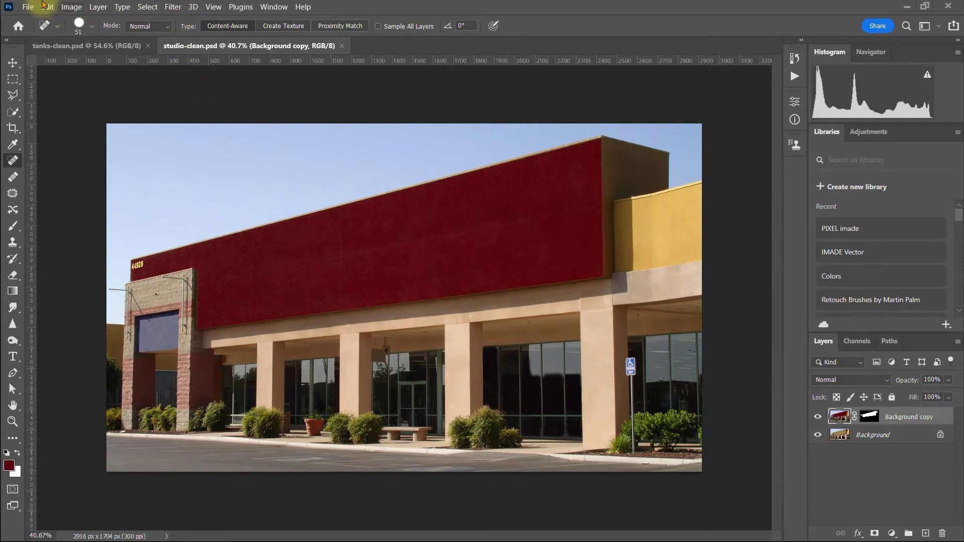
Open balloon.jpg from the Outdoors folder
{"action": "left_click", "coordinate": [28, 7]}
{"action": "left_click", "coordinate": [42, 30]}
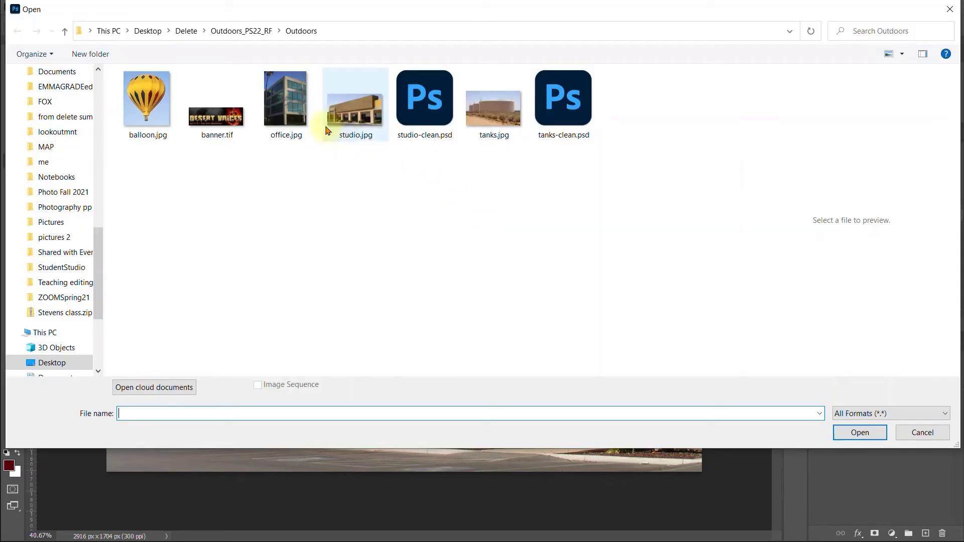
{"action": "left_click", "coordinate": [147, 100]}
{"action": "left_click", "coordinate": [860, 433]}
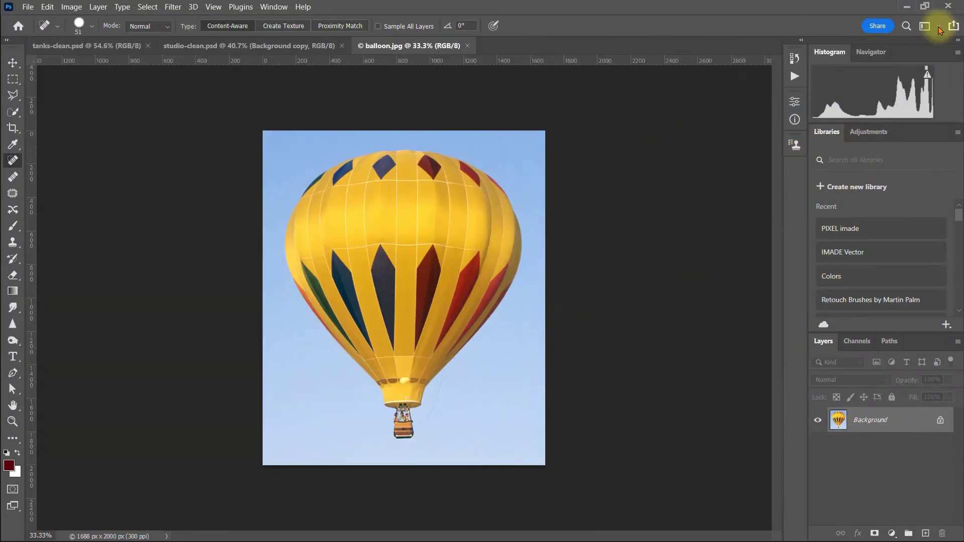
Add a Hue/Saturation adjustment layer above the balloon photo and display its properties
{"action": "left_click", "coordinate": [865, 133]}
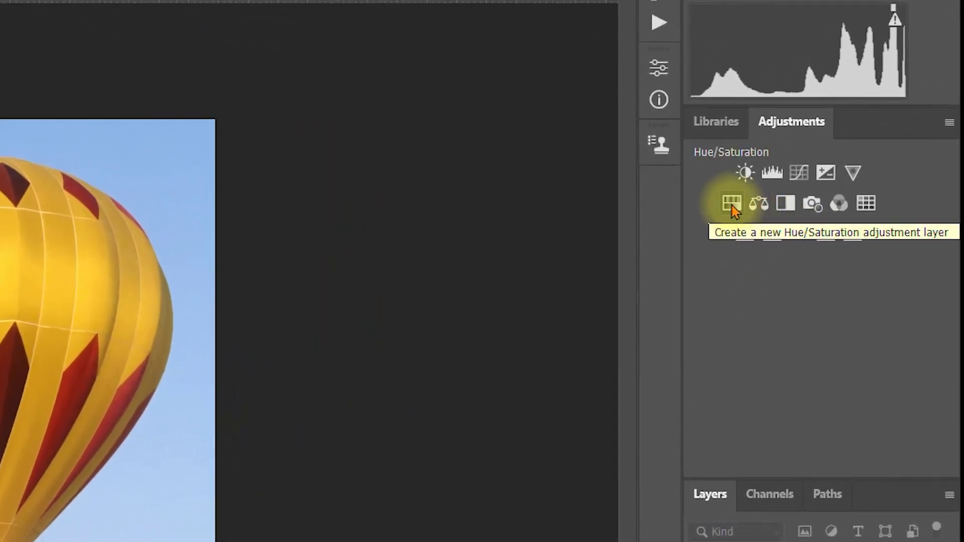
{"action": "left_click", "coordinate": [732, 203]}
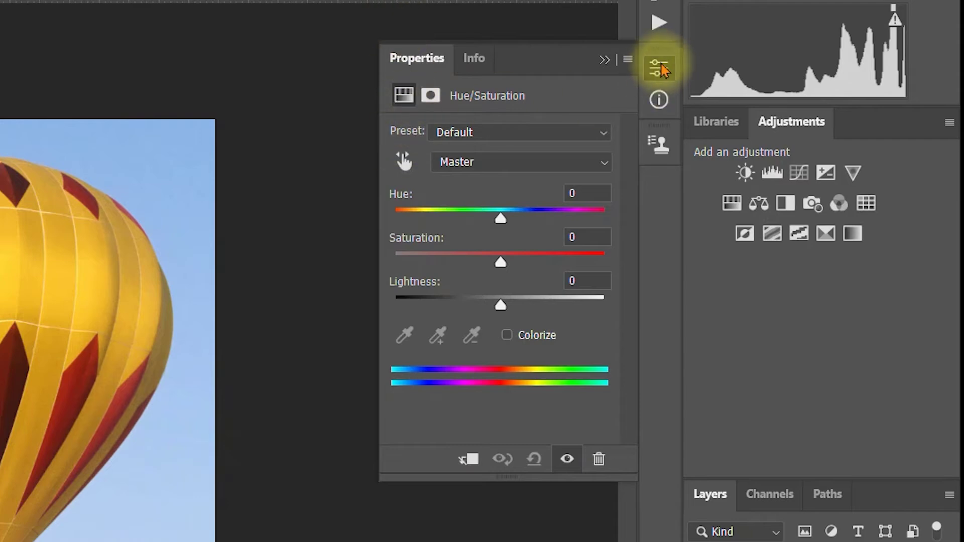
{"action": "left_click", "coordinate": [663, 72]}
{"action": "left_click", "coordinate": [663, 70]}
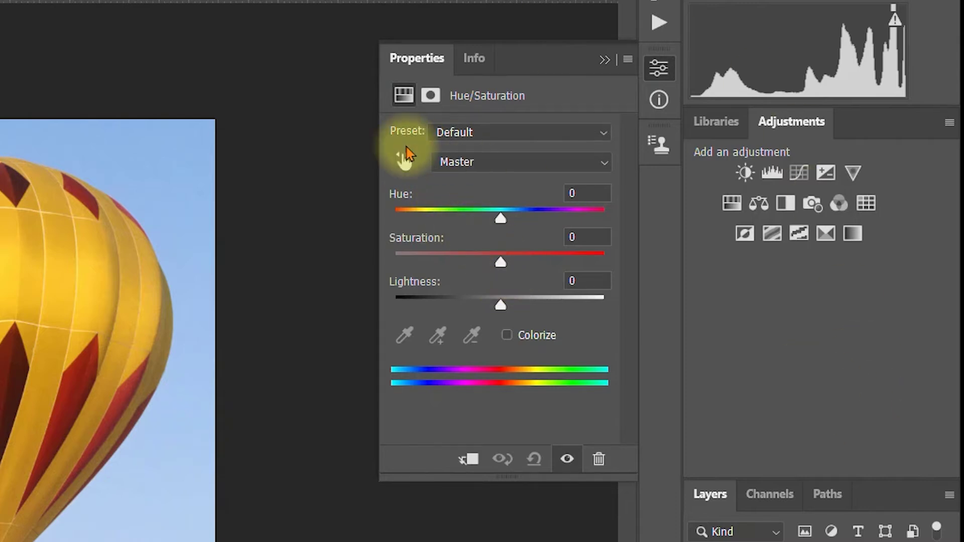
Set the Lightness of the Yellows to +100 in the Hue/Saturation adjustment
{"action": "left_click", "coordinate": [606, 163]}
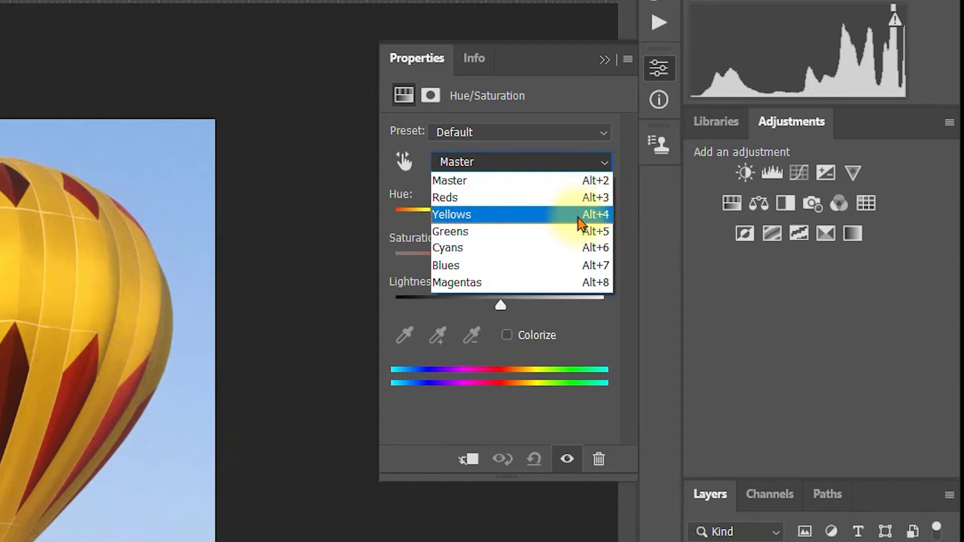
{"action": "left_click", "coordinate": [582, 221]}
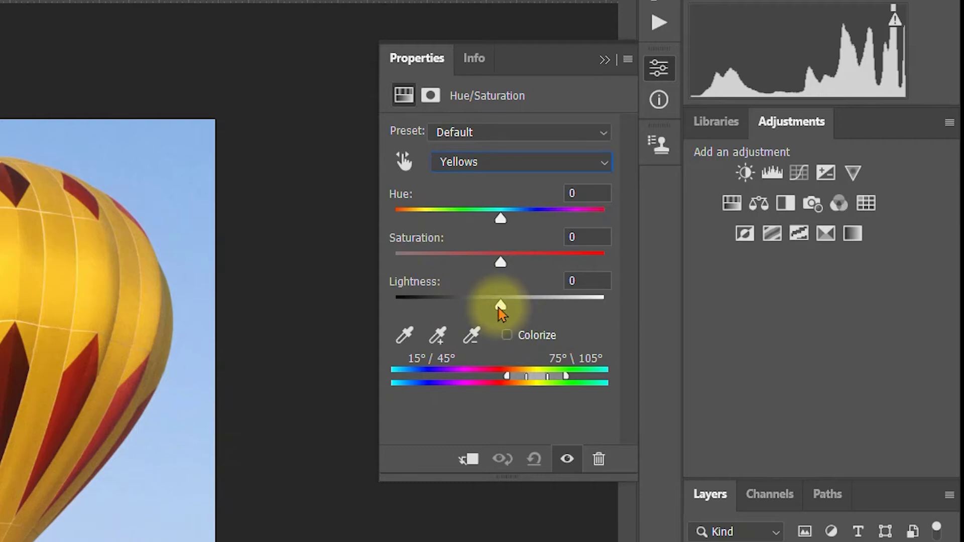
{"action": "left_click_drag", "start_coordinate": [501, 305], "coordinate": [754, 319]}
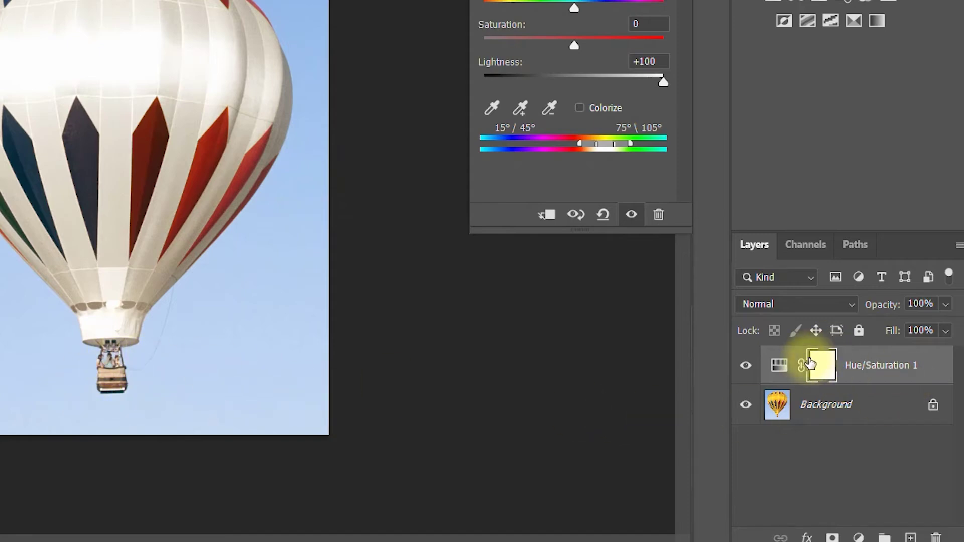
Mask the basket out of the Hue/Saturation adjustment by painting black on its layer mask with a 75 px Hard Round brush at maximum hardness
{"action": "left_click", "coordinate": [823, 370]}
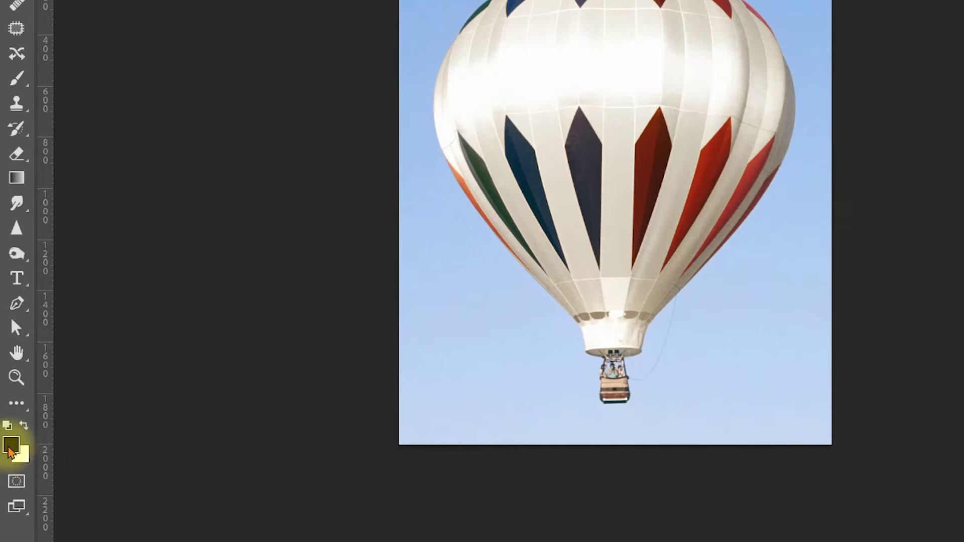
{"action": "left_click", "coordinate": [7, 426]}
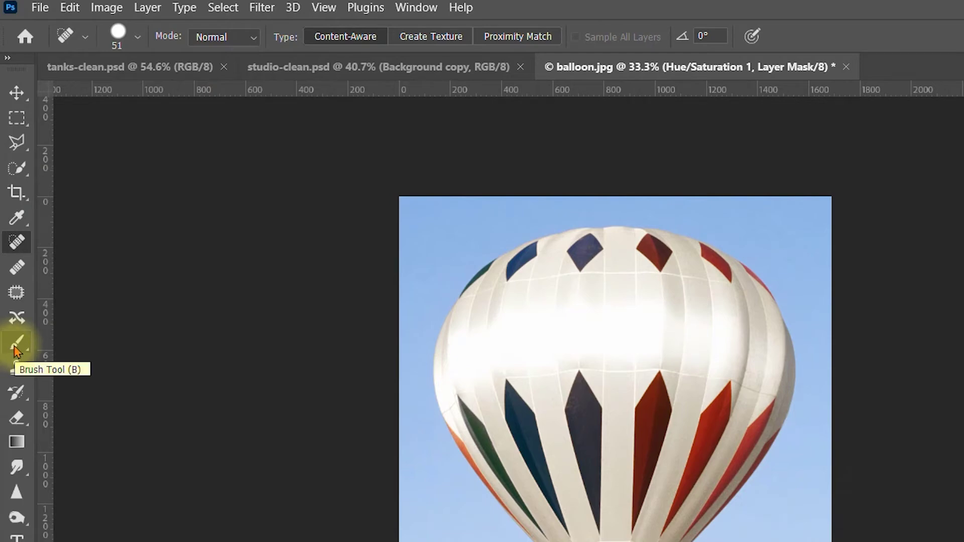
{"action": "left_click", "coordinate": [15, 346]}
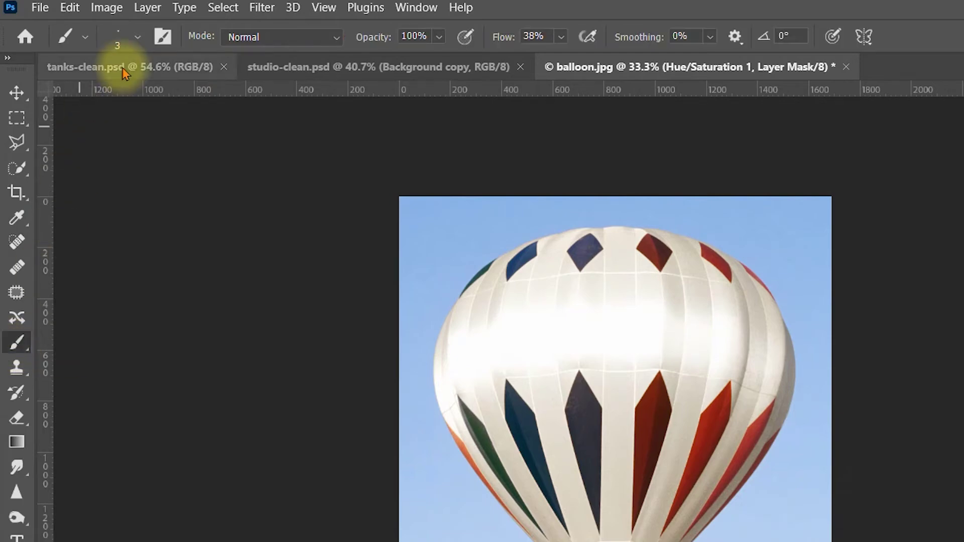
{"action": "left_click", "coordinate": [139, 40]}
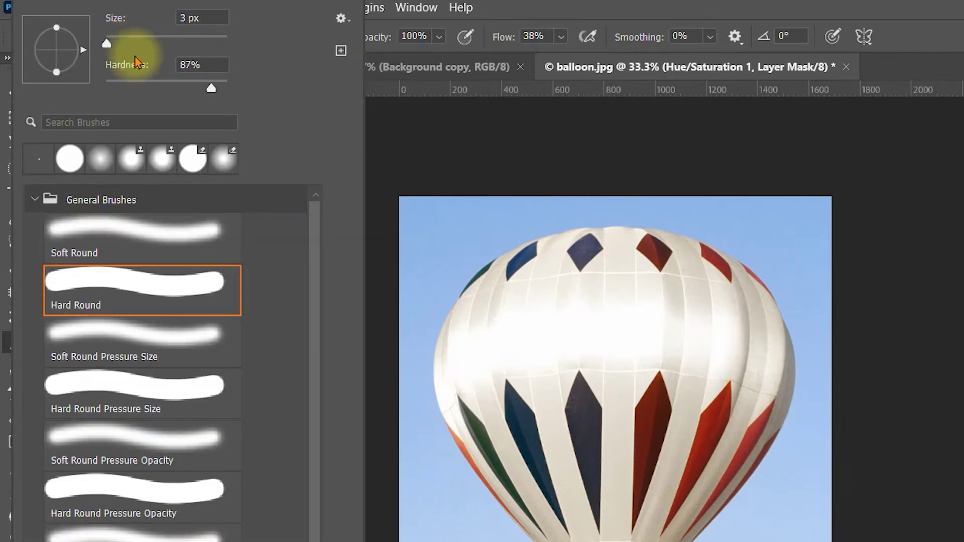
{"action": "left_click_drag", "start_coordinate": [106, 44], "coordinate": [151, 43]}
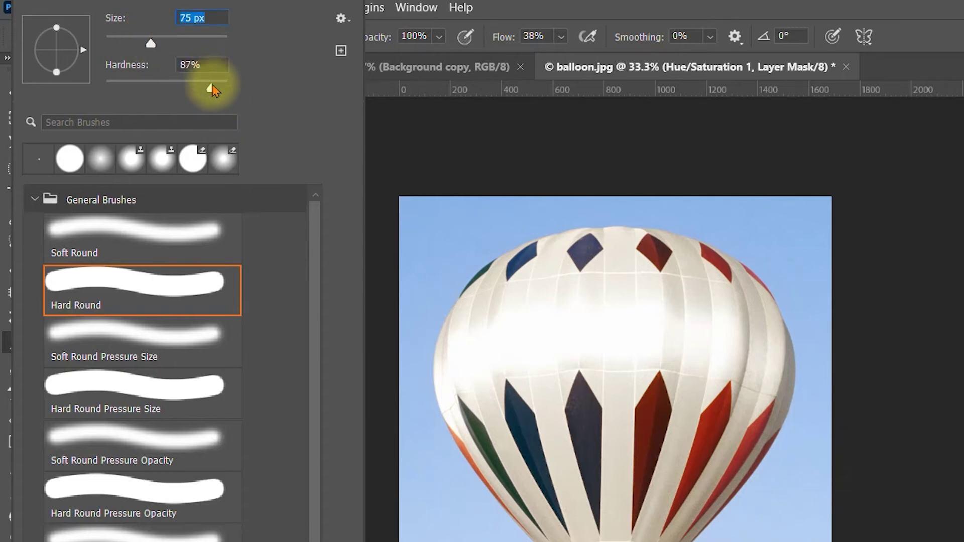
{"action": "left_click_drag", "start_coordinate": [213, 86], "coordinate": [239, 86]}
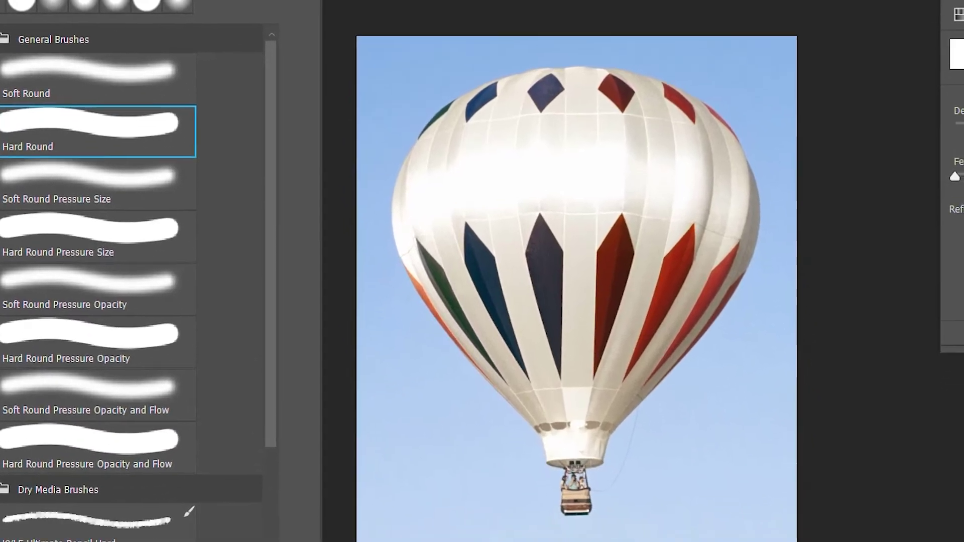
{"action": "key", "text": "Return"}
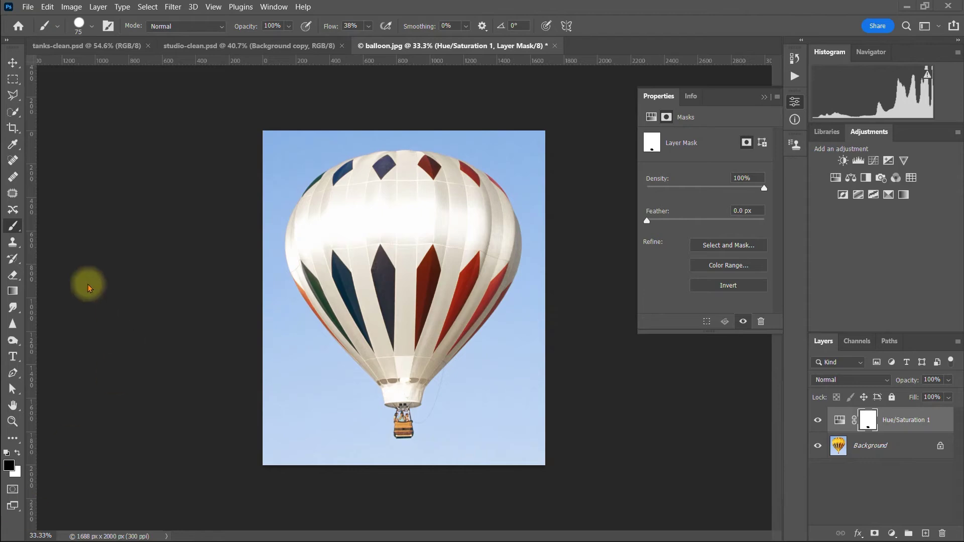
Save the balloon image as baloon-clean.psd in the Outdoors folder with Maximize Compatibility on
{"action": "left_click", "coordinate": [28, 7]}
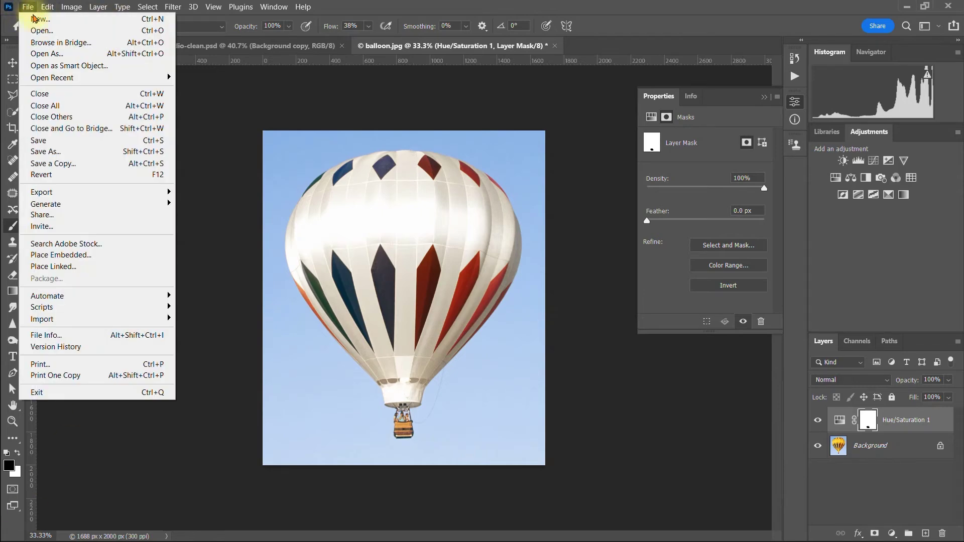
{"action": "left_click", "coordinate": [38, 151]}
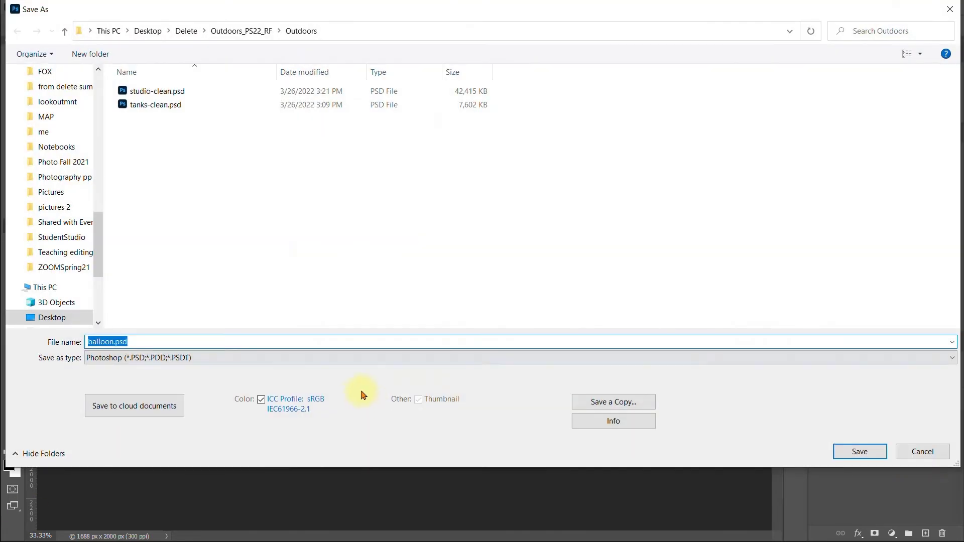
{"action": "type", "text": "baloo"}
{"action": "key", "text": "Return"}
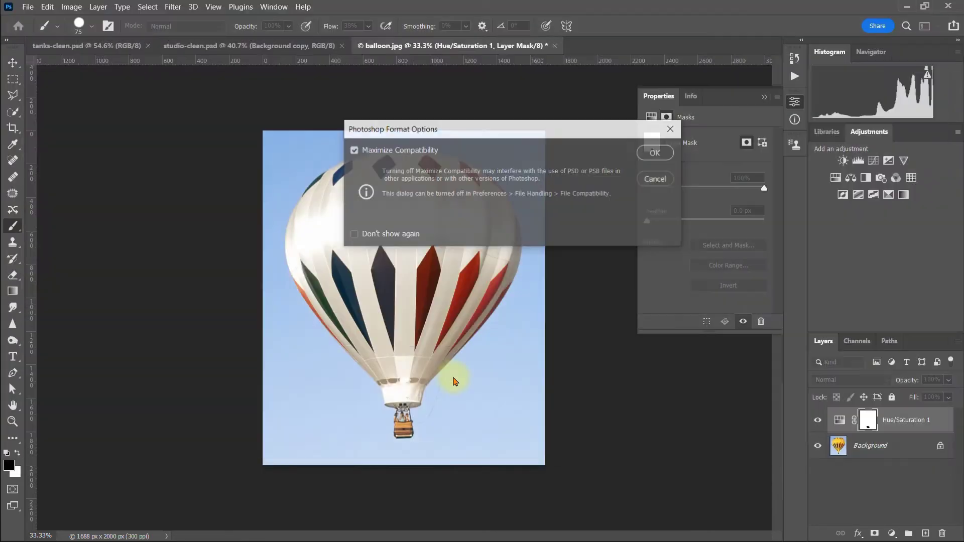
{"action": "left_click", "coordinate": [653, 153]}
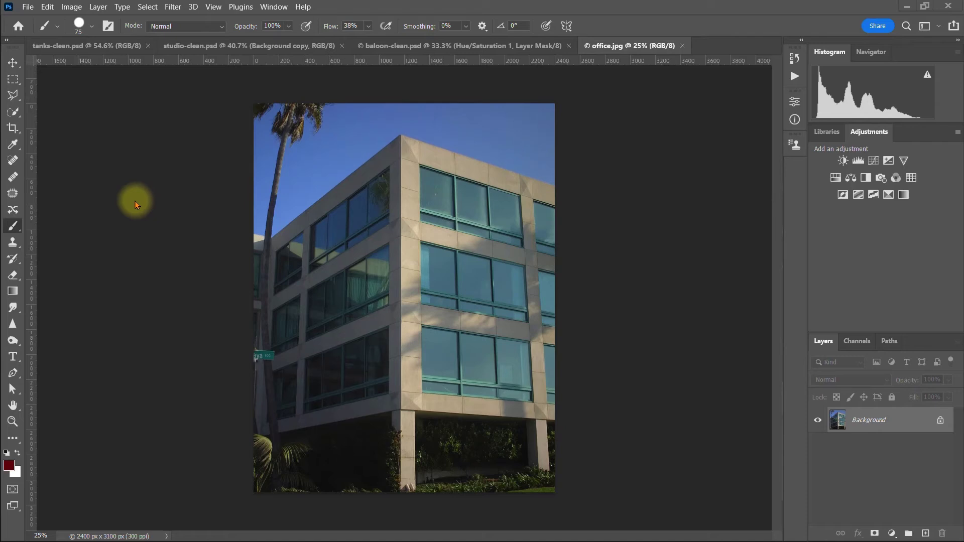
Lighten the office photo's shadows with a Shadows/Highlights adjustment at 15% Shadows and 0% Highlights, comparing the preview before applying it
{"action": "left_click", "coordinate": [69, 8]}
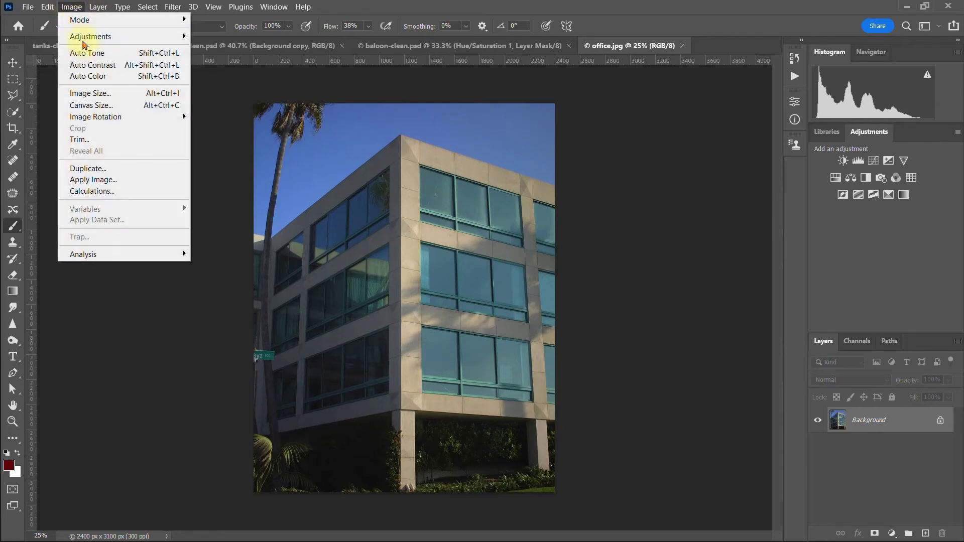
{"action": "mouse_move", "coordinate": [96, 36]}
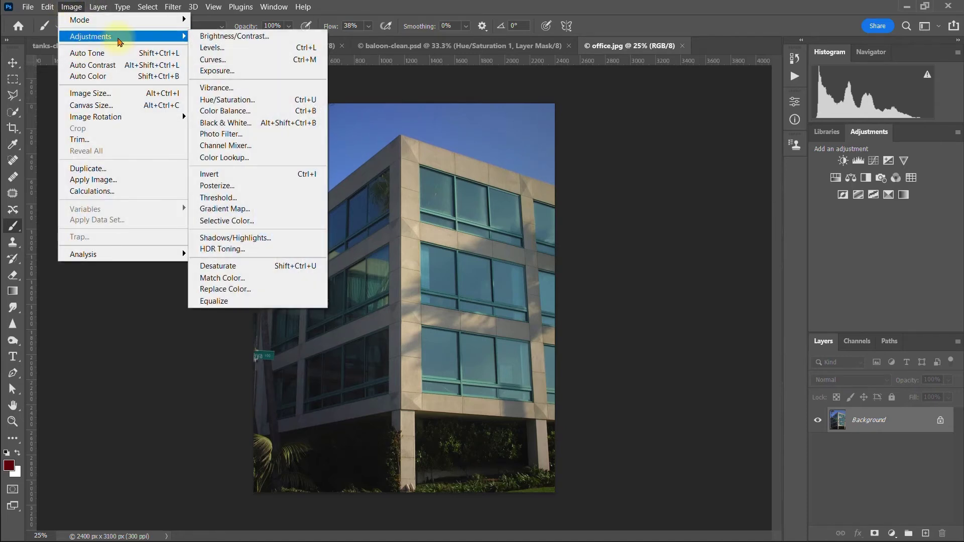
{"action": "left_click", "coordinate": [233, 239]}
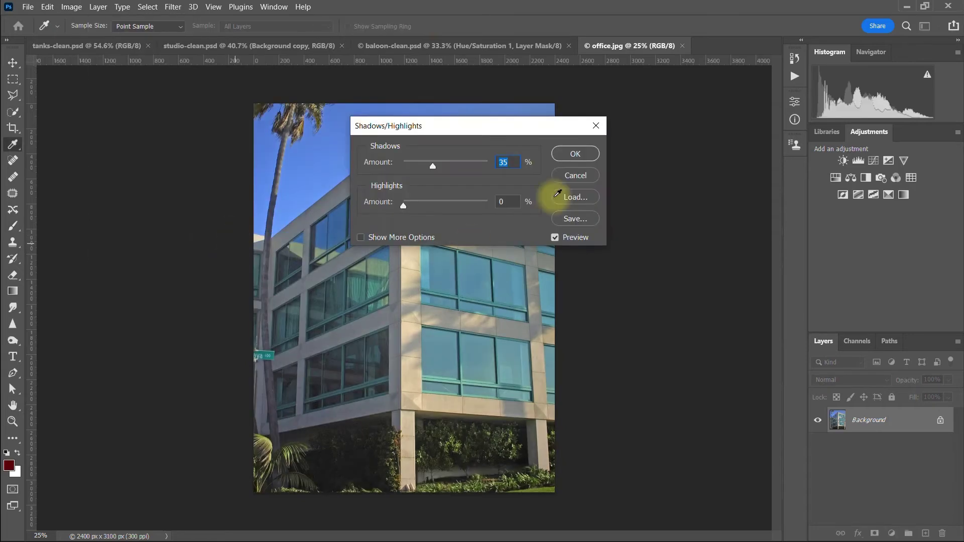
{"action": "left_click_drag", "start_coordinate": [436, 125], "coordinate": [599, 126]}
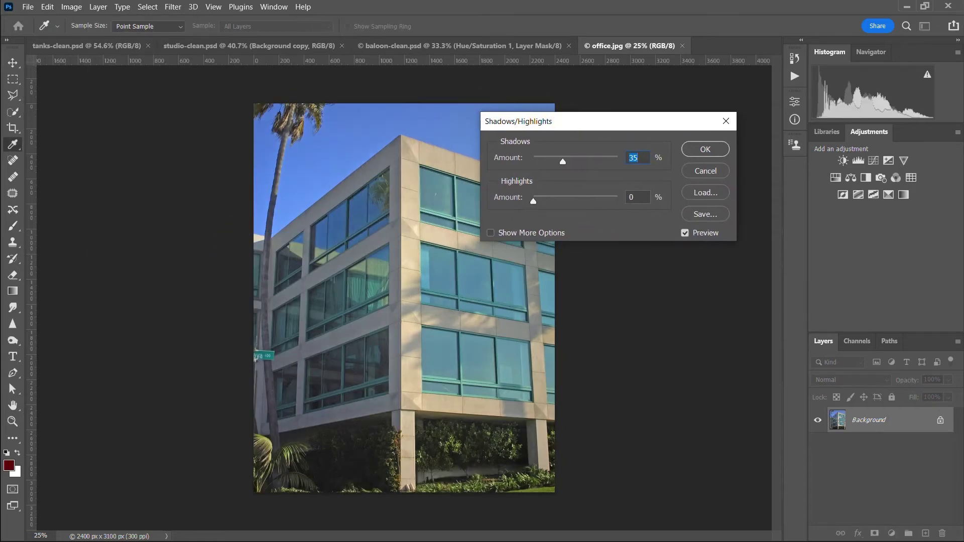
{"action": "left_click", "coordinate": [560, 164]}
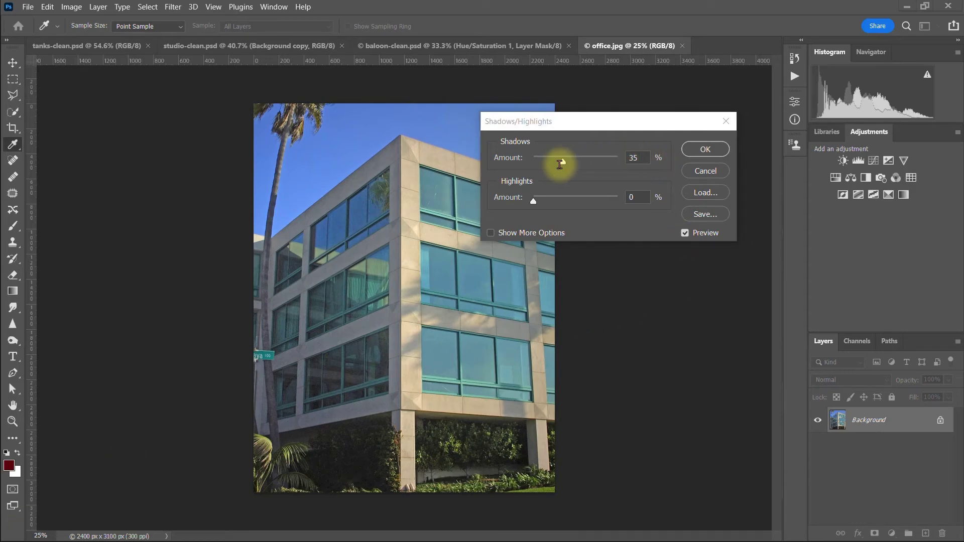
{"action": "left_click_drag", "start_coordinate": [563, 161], "coordinate": [546, 159]}
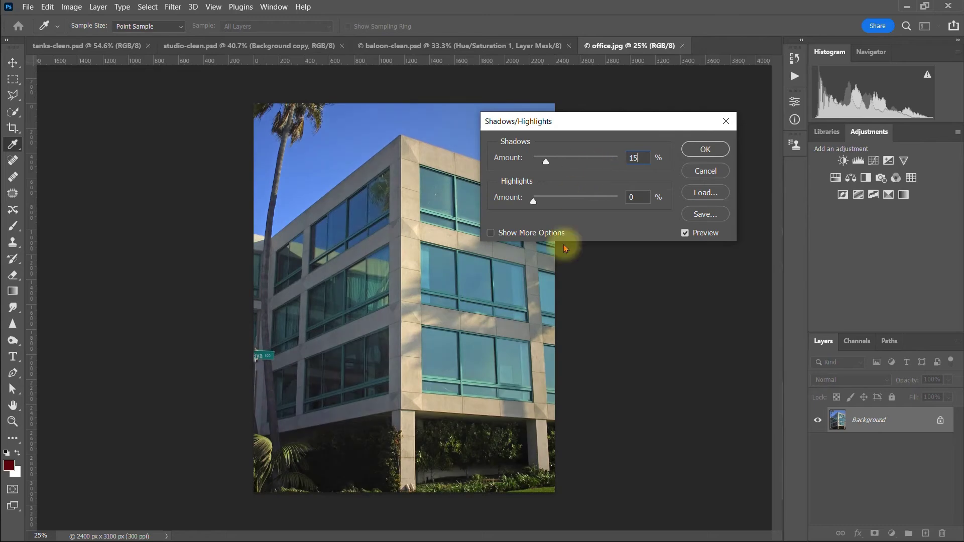
{"action": "left_click", "coordinate": [686, 234]}
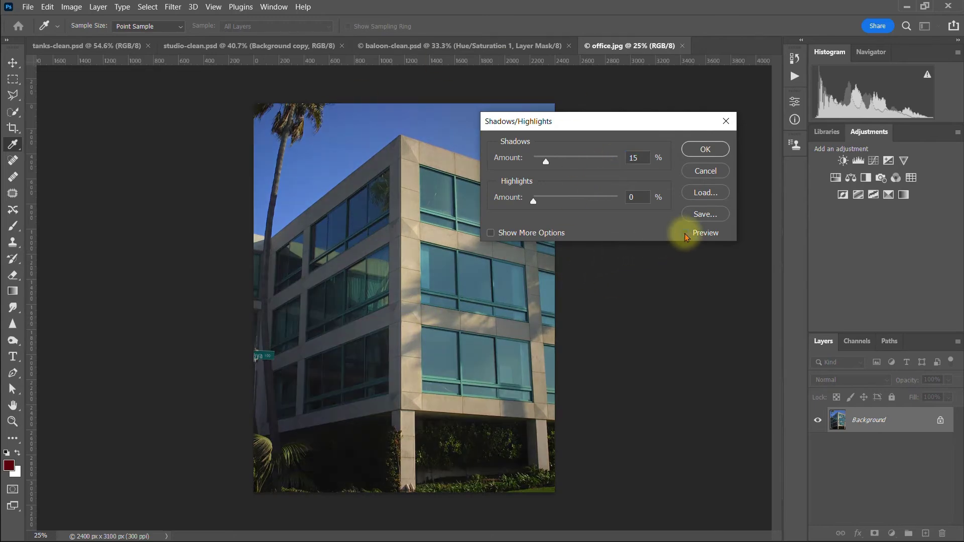
{"action": "left_click", "coordinate": [685, 234]}
{"action": "left_click", "coordinate": [685, 234]}
{"action": "left_click", "coordinate": [686, 234]}
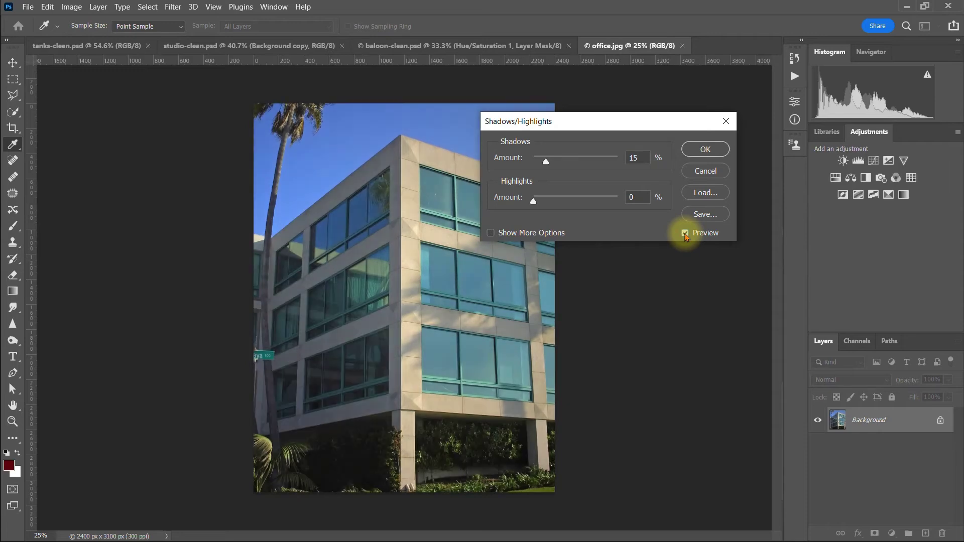
{"action": "left_click", "coordinate": [686, 234]}
{"action": "left_click", "coordinate": [686, 233]}
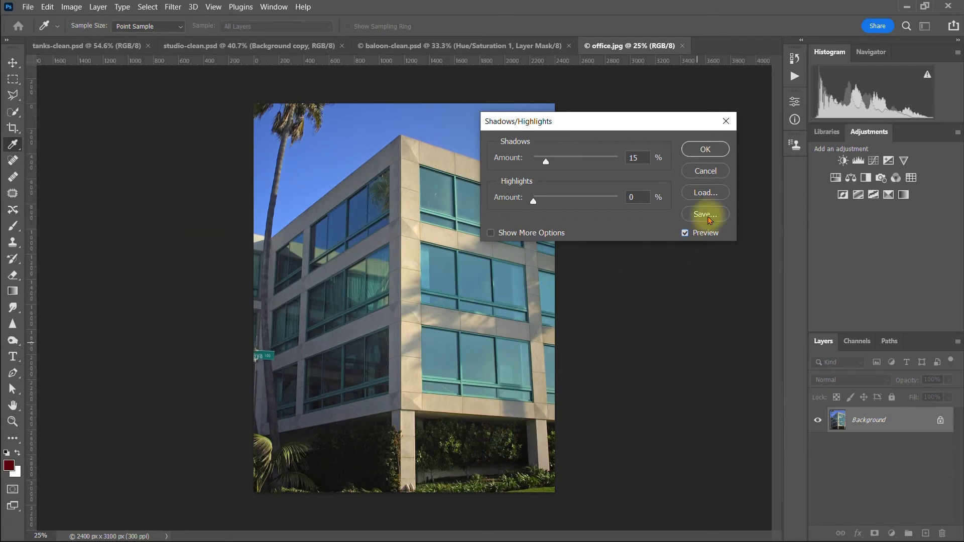
{"action": "left_click", "coordinate": [706, 150]}
Save the office photo in Photoshop format as office-clean.psd in the Outdoors folder
{"action": "left_click", "coordinate": [28, 7]}
{"action": "left_click", "coordinate": [48, 134]}
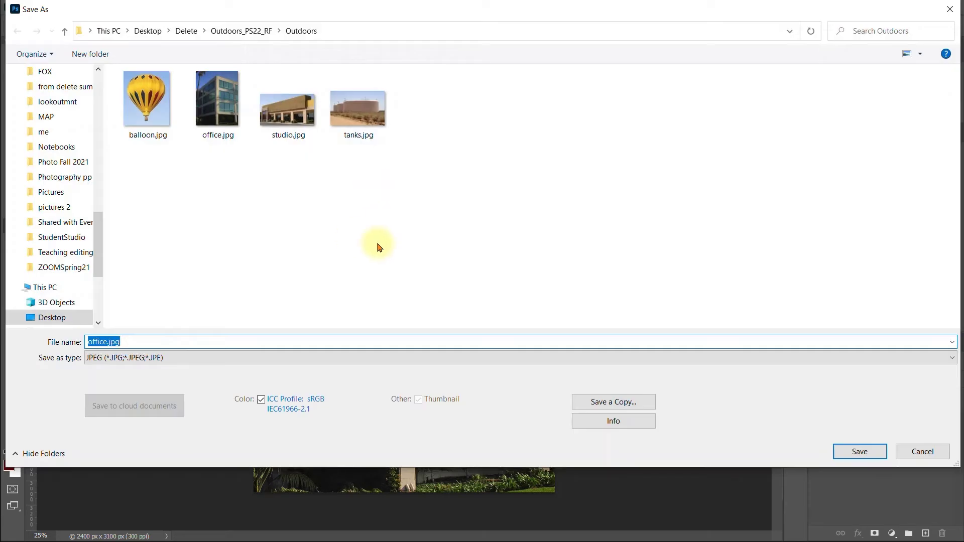
{"action": "type", "text": "office-clean"}
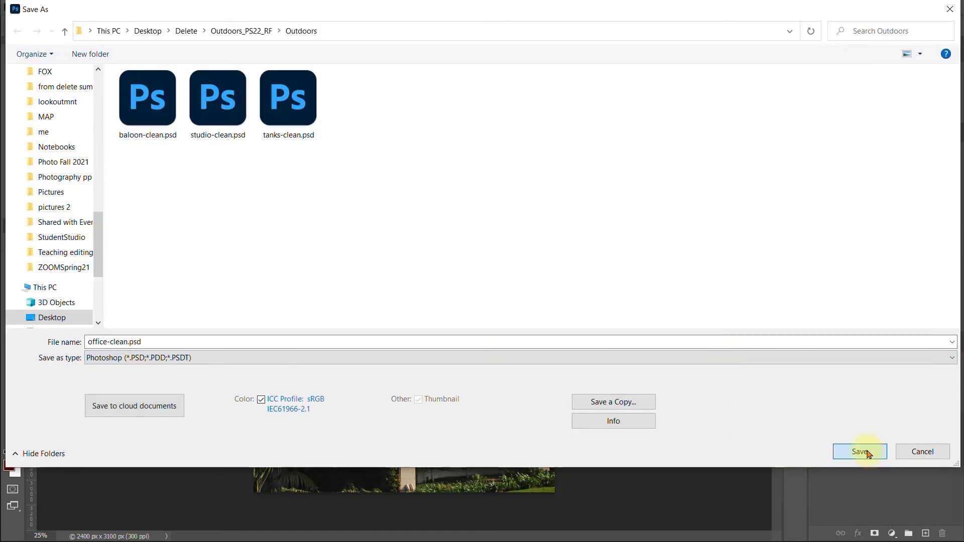
{"action": "left_click", "coordinate": [860, 452]}
Switch to studio-clean.psd and place banner.tif from the Outdoors folder as an embedded image
{"action": "key", "text": "ctrl+Tab"}
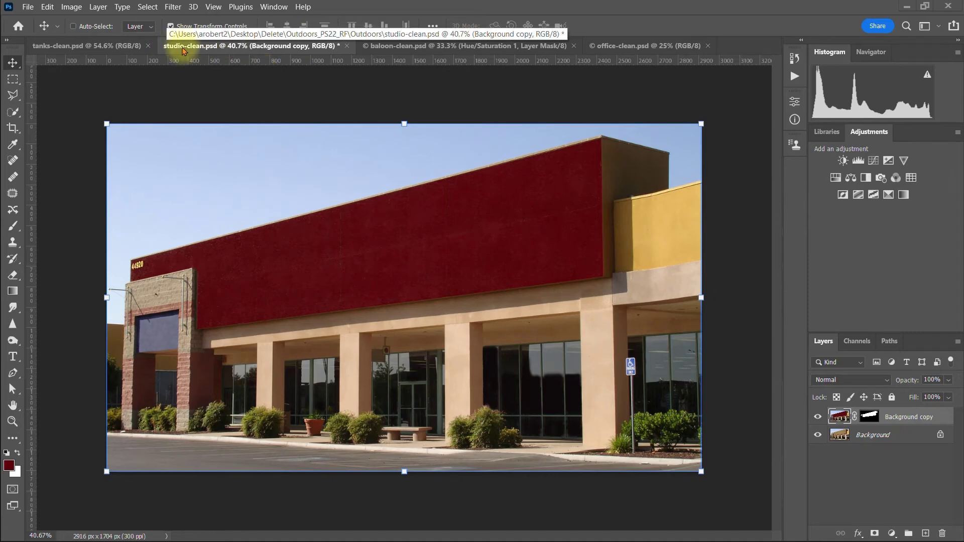
{"action": "left_click", "coordinate": [29, 9]}
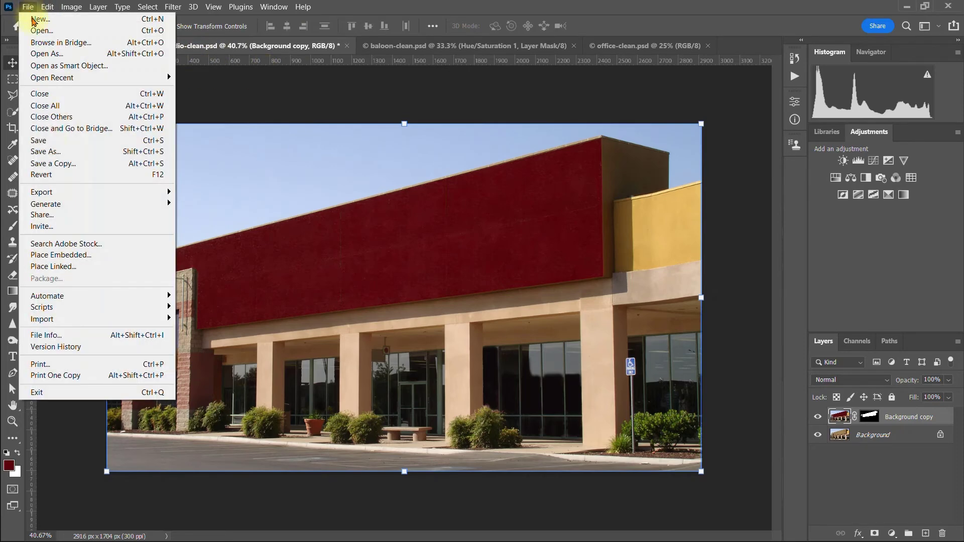
{"action": "left_click", "coordinate": [40, 257]}
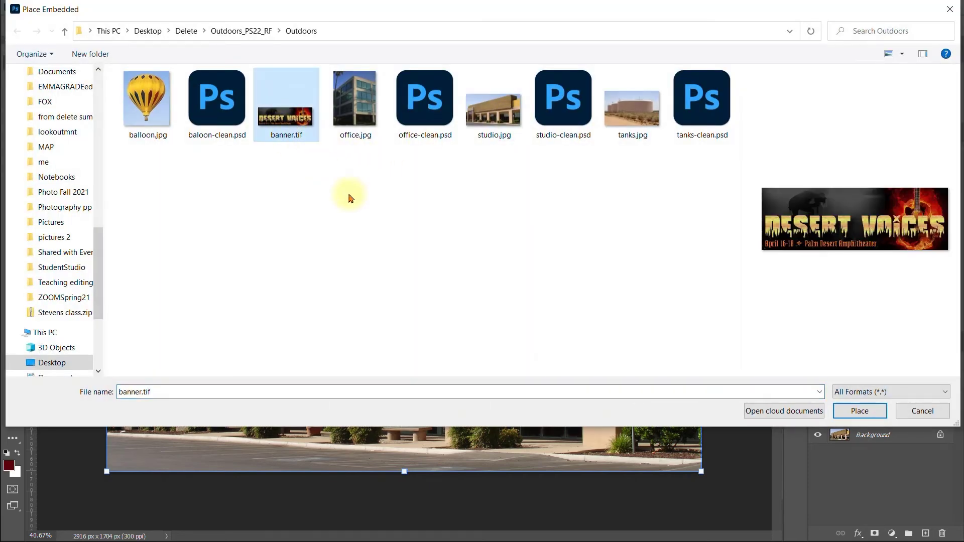
{"action": "left_click", "coordinate": [858, 412]}
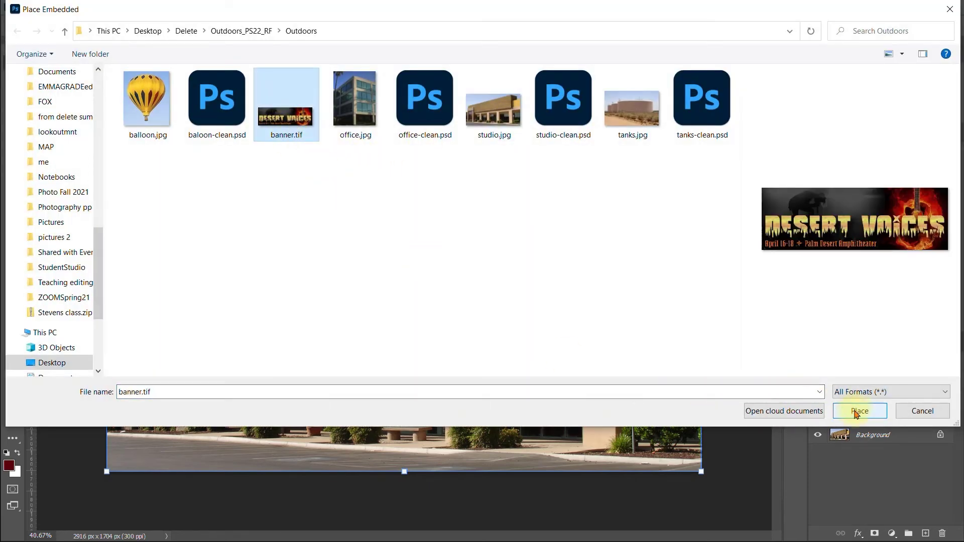
{"action": "left_click", "coordinate": [858, 412]}
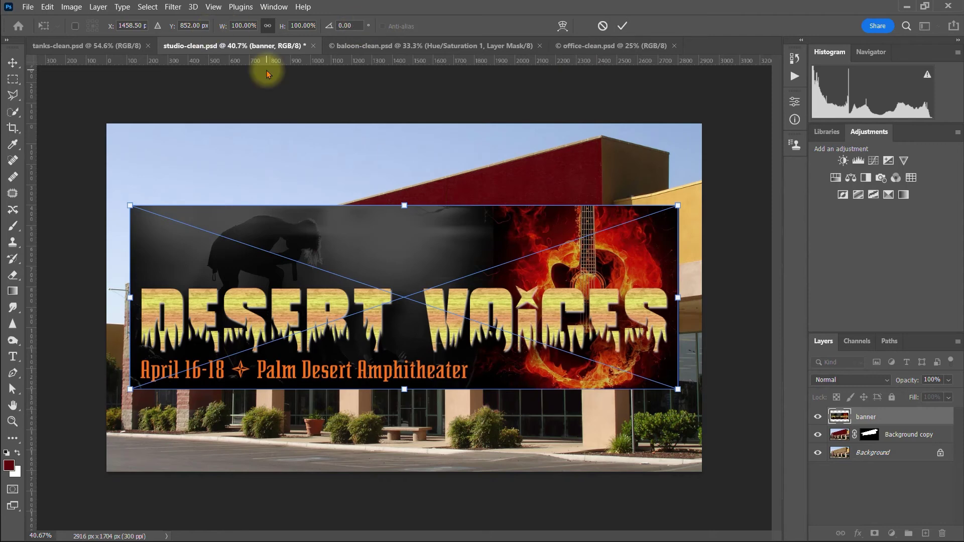
Scale the placed banner proportionally to 73% and commit the placement
{"action": "left_click", "coordinate": [267, 29]}
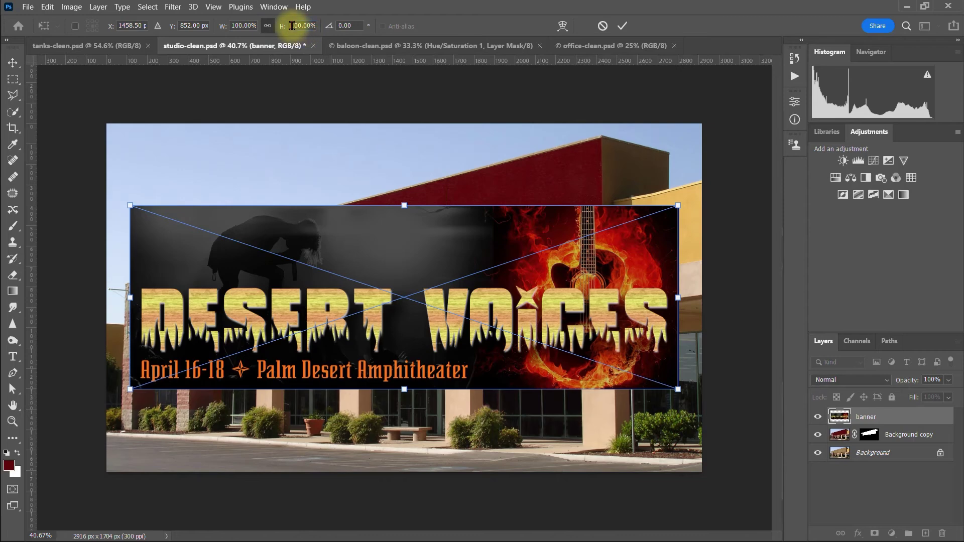
{"action": "left_click", "coordinate": [309, 25]}
{"action": "type", "text": "73"}
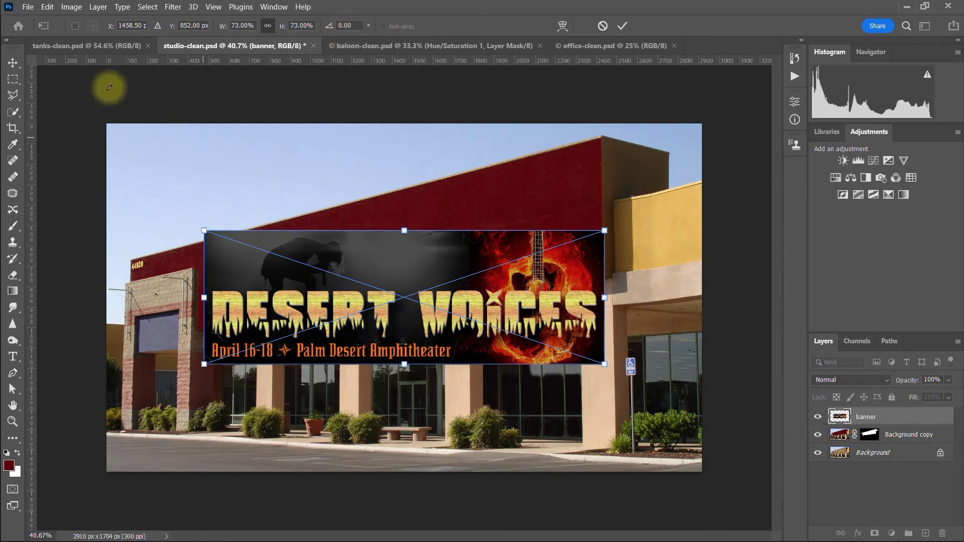
{"action": "left_click", "coordinate": [12, 63]}
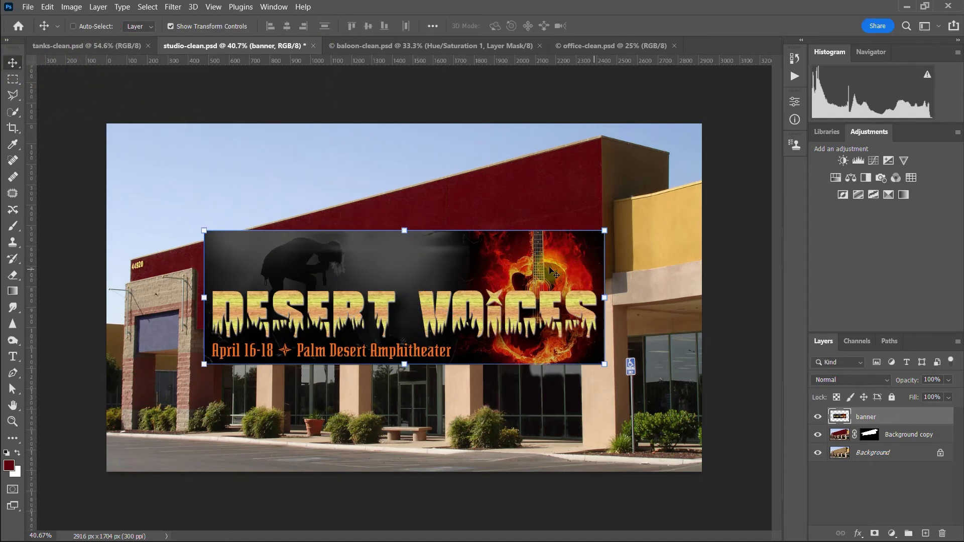
Move the banner up so it covers the upper part of the red wall, and start a free transform on it
{"action": "left_click_drag", "start_coordinate": [541, 255], "coordinate": [541, 177]}
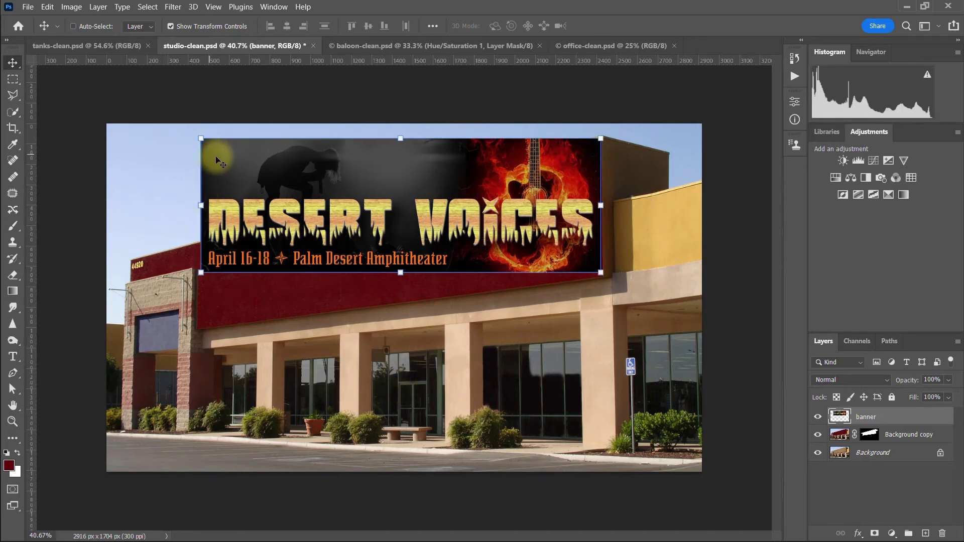
{"action": "mouse_move", "coordinate": [217, 157]}
{"action": "left_mouse_down"}
{"action": "mouse_move", "coordinate": [217, 179]}
{"action": "mouse_move", "coordinate": [212, 155]}
{"action": "left_mouse_up"}
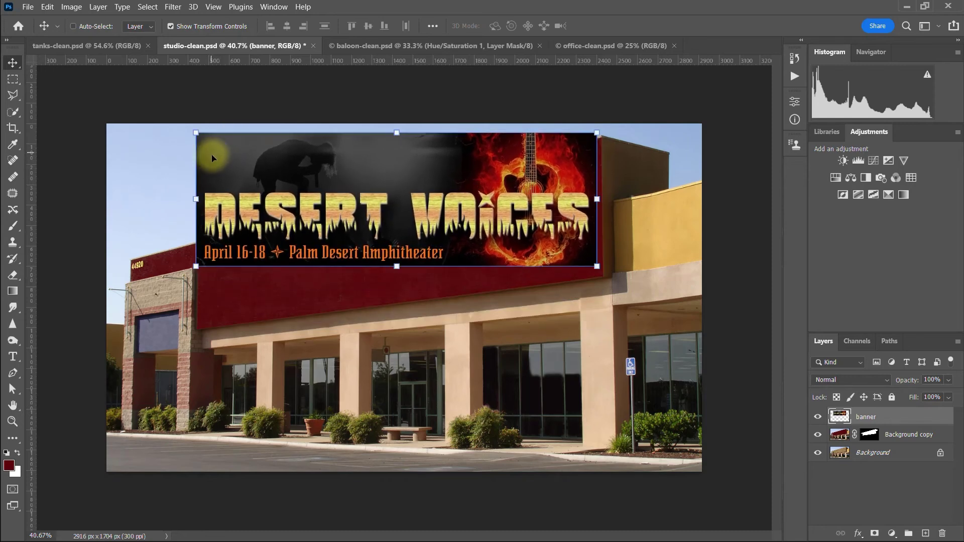
{"action": "key", "text": "ctrl+t"}
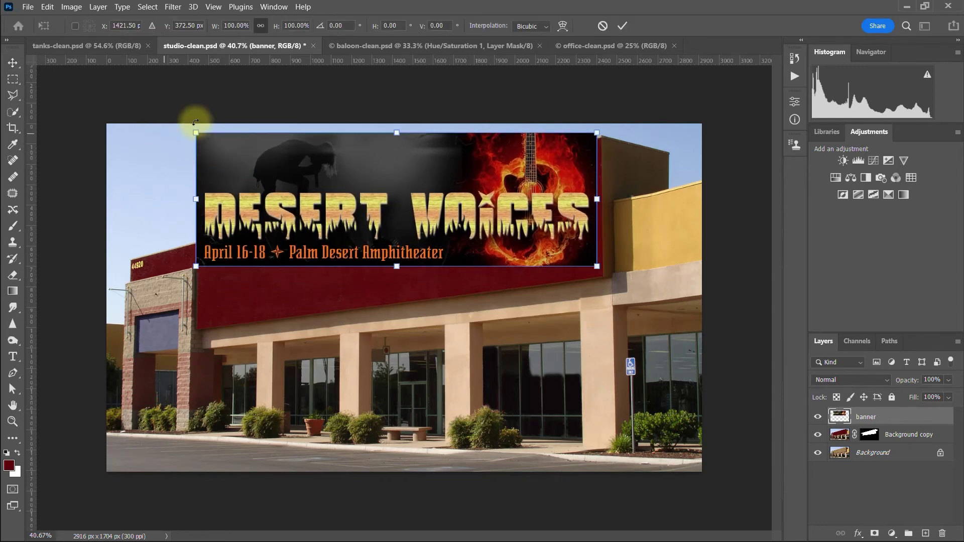
{"action": "left_click_drag", "start_coordinate": [187, 123], "coordinate": [179, 162]}
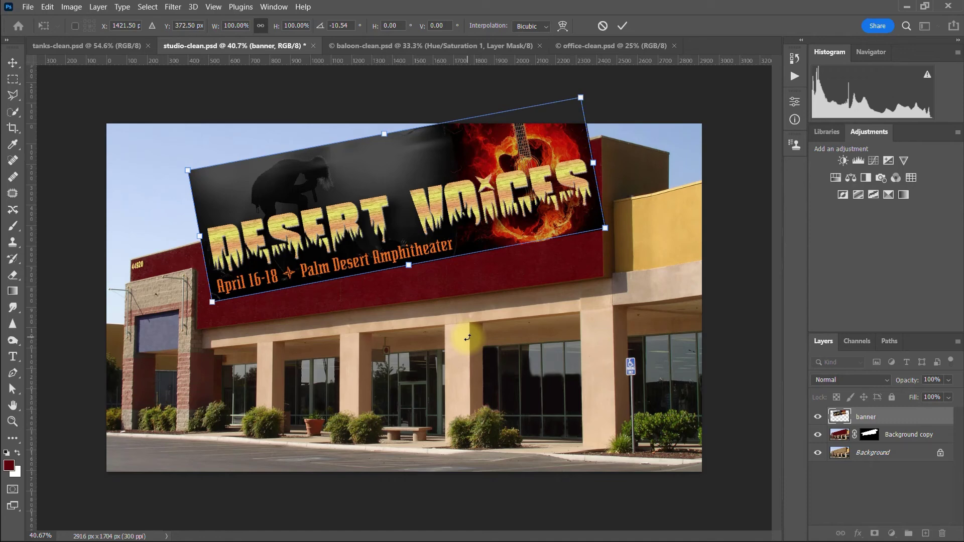
{"action": "key", "text": "ctrl+z"}
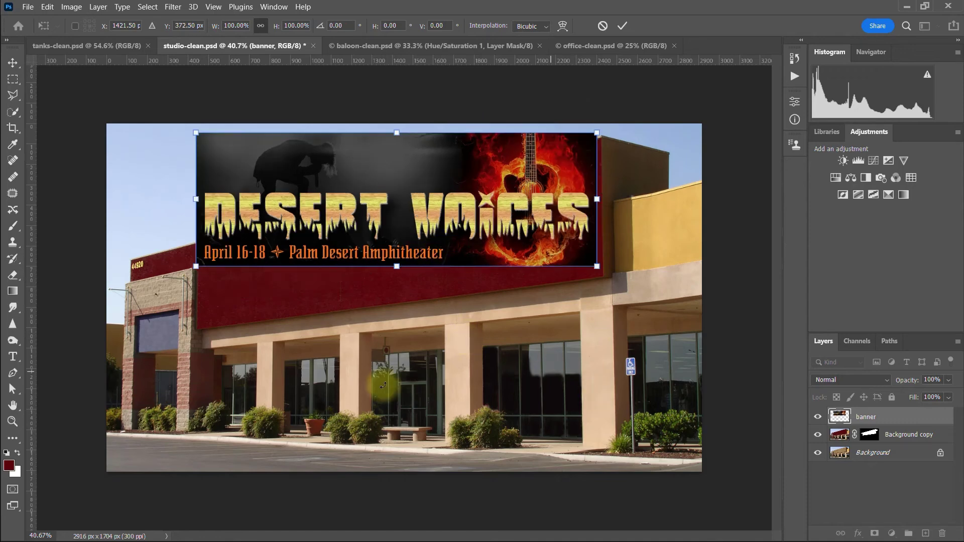
{"action": "left_click_drag", "start_coordinate": [196, 198], "coordinate": [146, 190]}
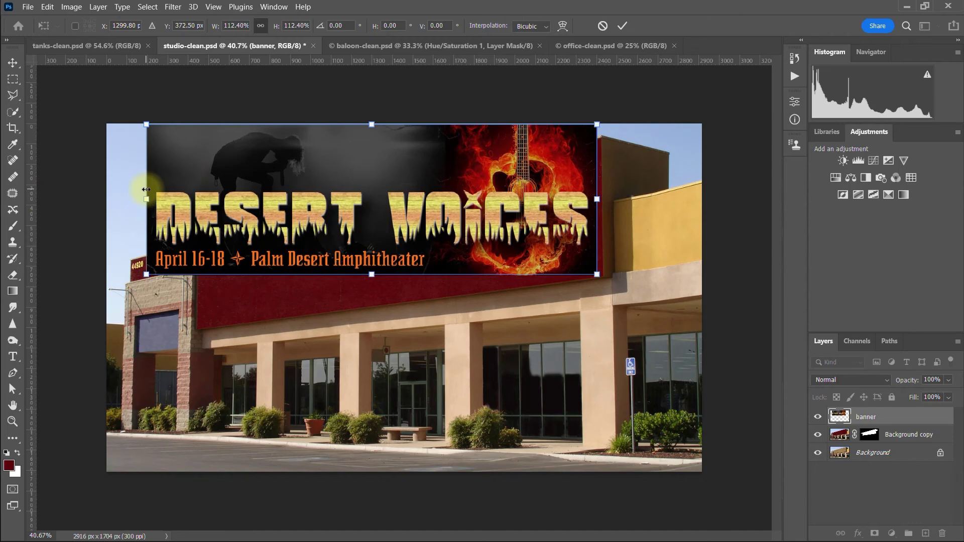
{"action": "key", "text": "ctrl+z"}
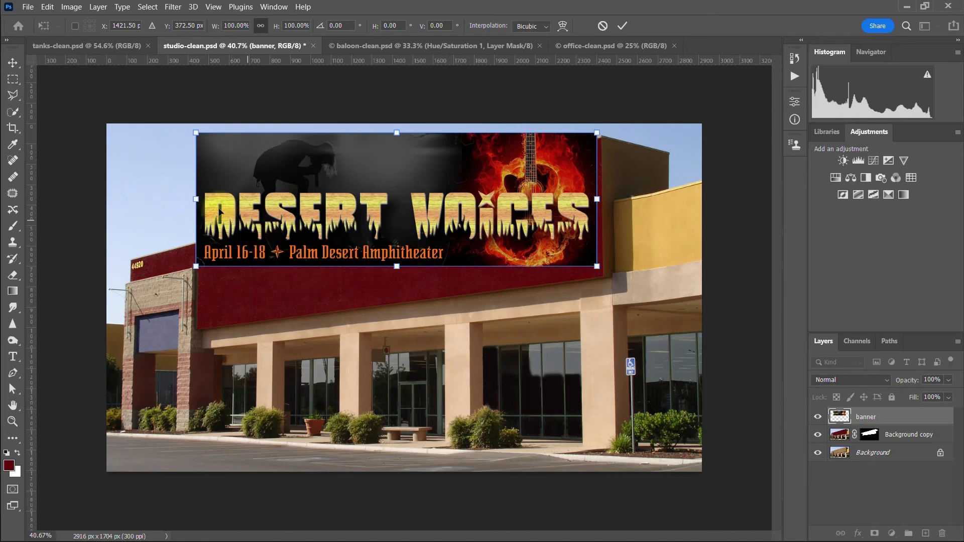
Skew the banner's left edge down to the base of the red wall and lower its upper-left corner to the wall's top edge
{"action": "key", "text": "ctrl"}
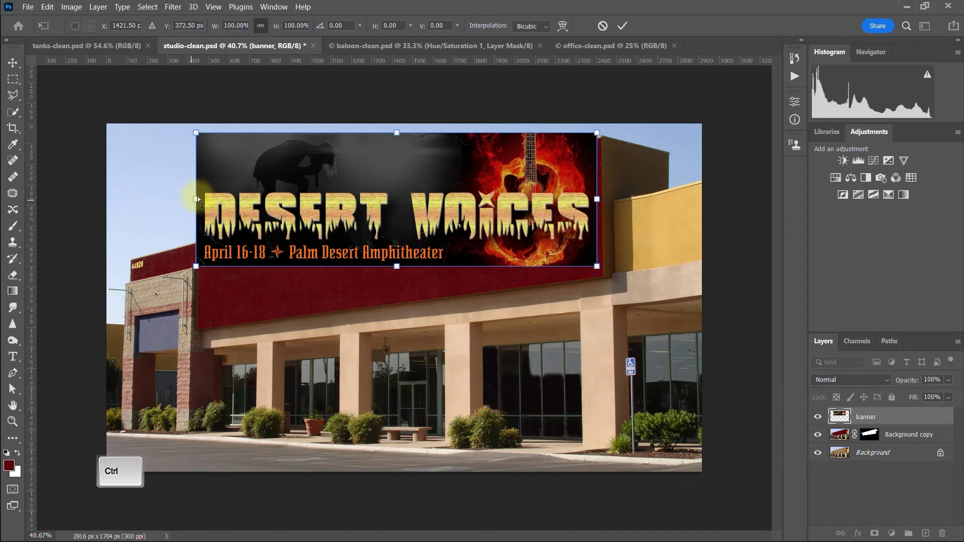
{"action": "left_click_drag", "start_coordinate": [197, 198], "coordinate": [197, 261]}
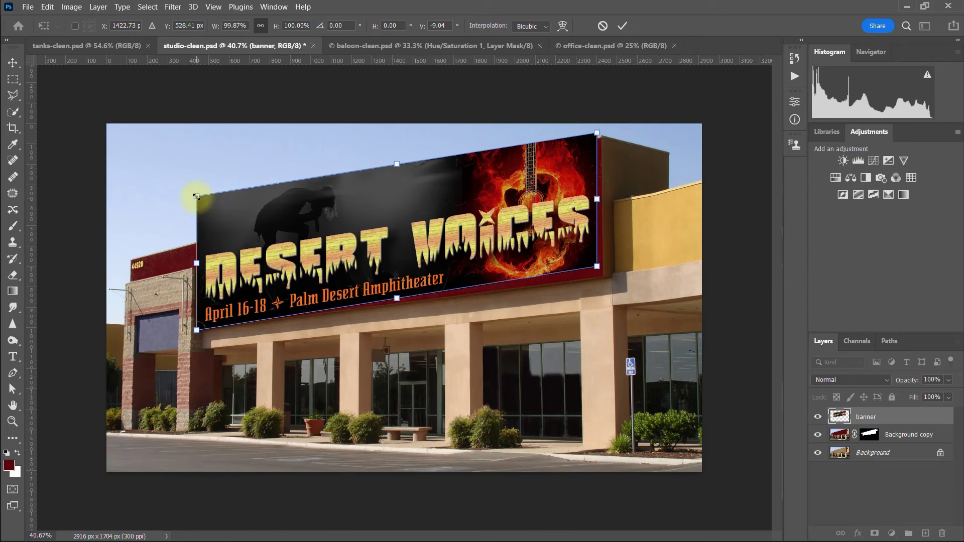
{"action": "key", "text": "ctrl"}
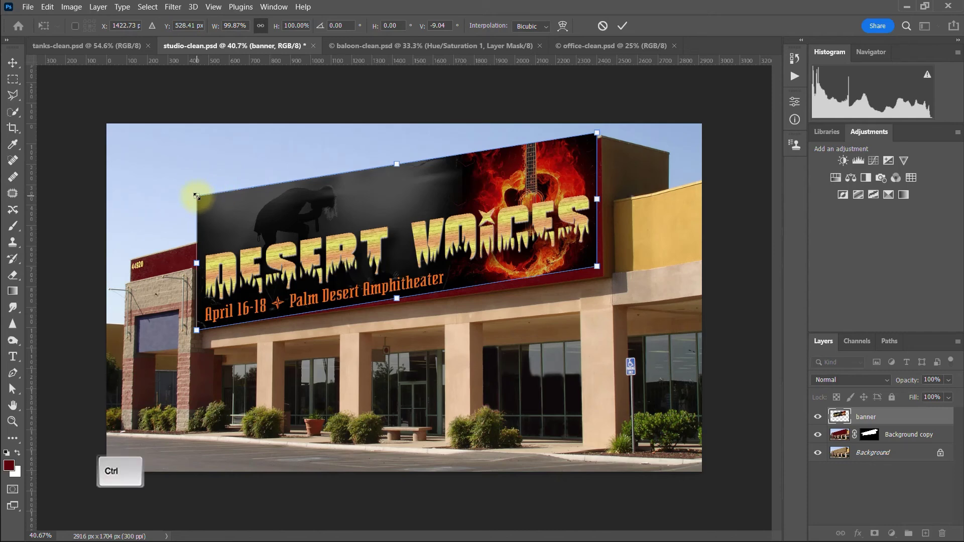
{"action": "left_click_drag", "start_coordinate": [197, 197], "coordinate": [197, 246]}
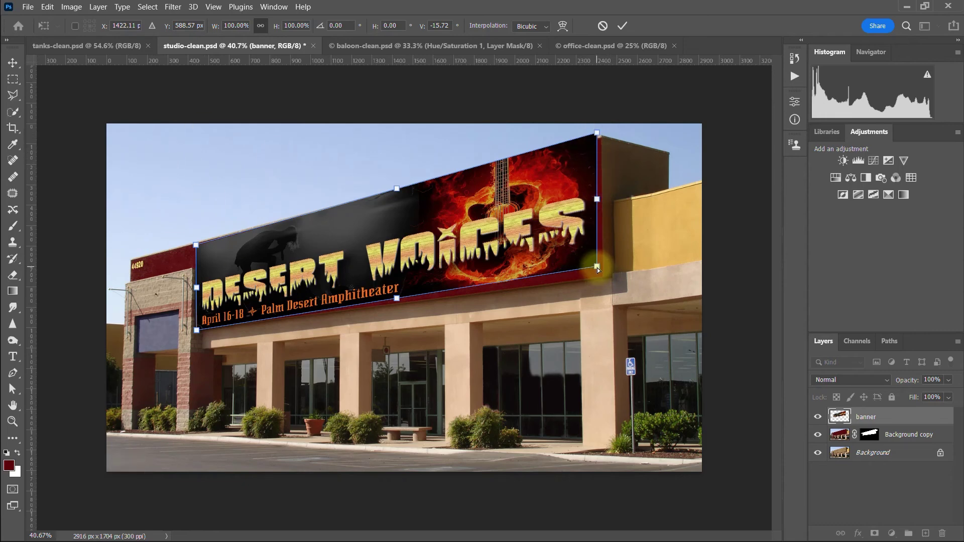
Fit the banner's two right corners to the red wall's corners, fine-tune the upper-left corner, and commit the transform
{"action": "left_click_drag", "start_coordinate": [598, 267], "coordinate": [606, 280]}
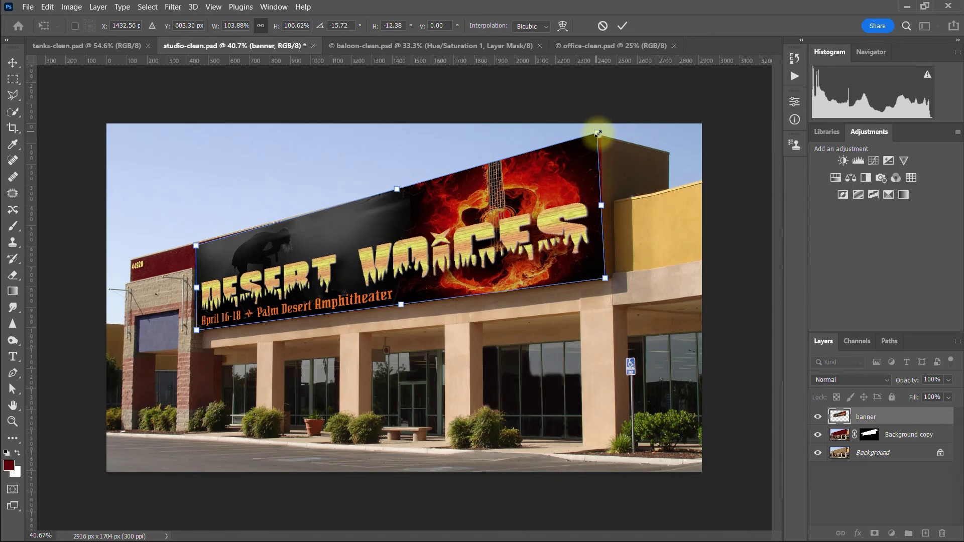
{"action": "left_click_drag", "start_coordinate": [599, 134], "coordinate": [602, 139]}
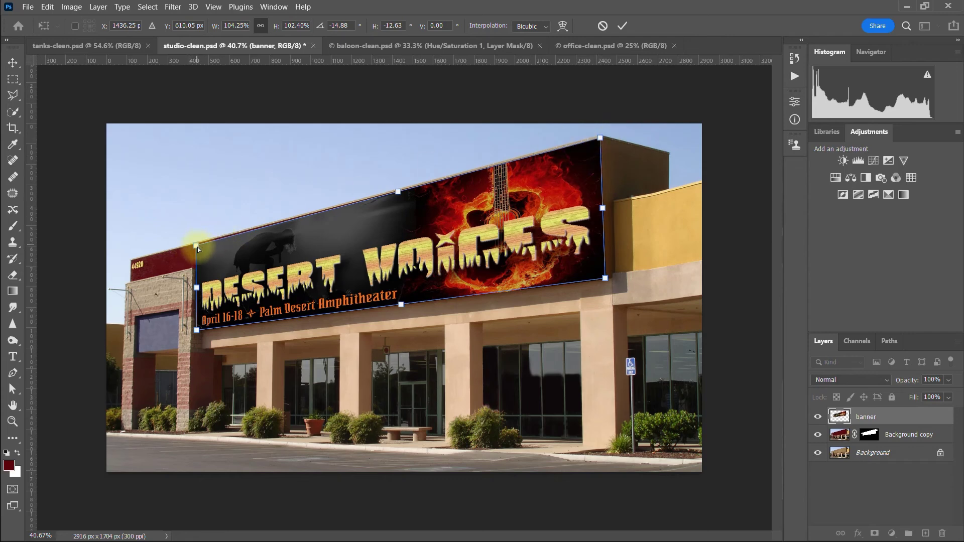
{"action": "left_click_drag", "start_coordinate": [196, 246], "coordinate": [195, 246]}
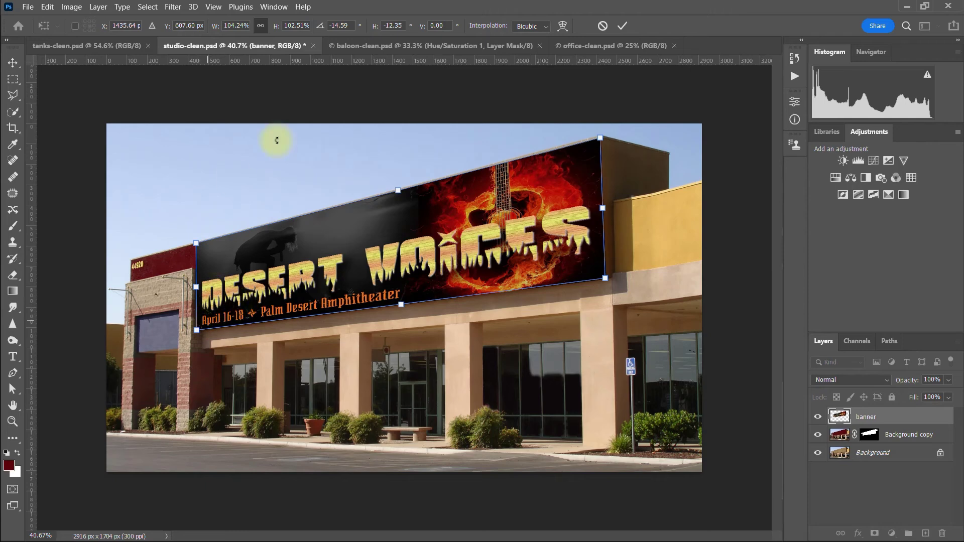
{"action": "left_click", "coordinate": [623, 27]}
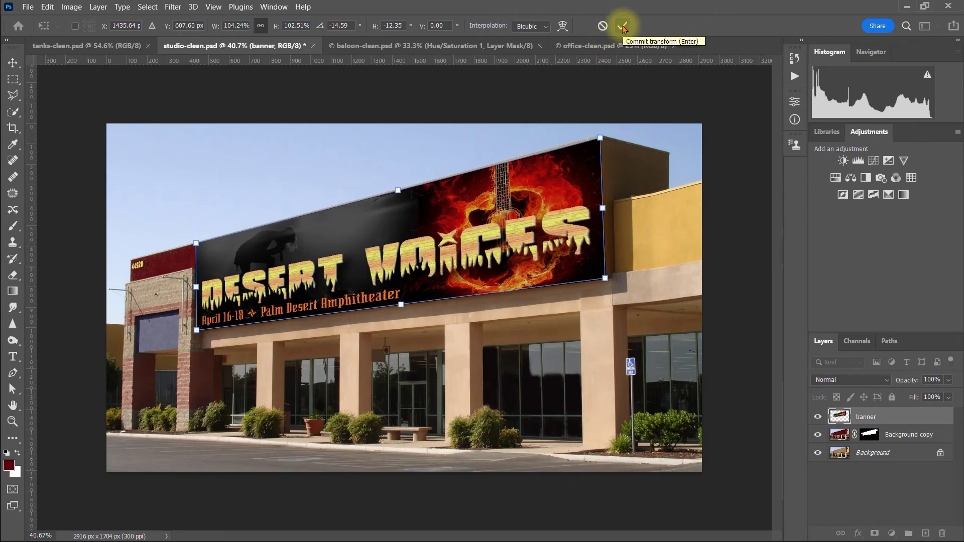
{"action": "left_click", "coordinate": [623, 28]}
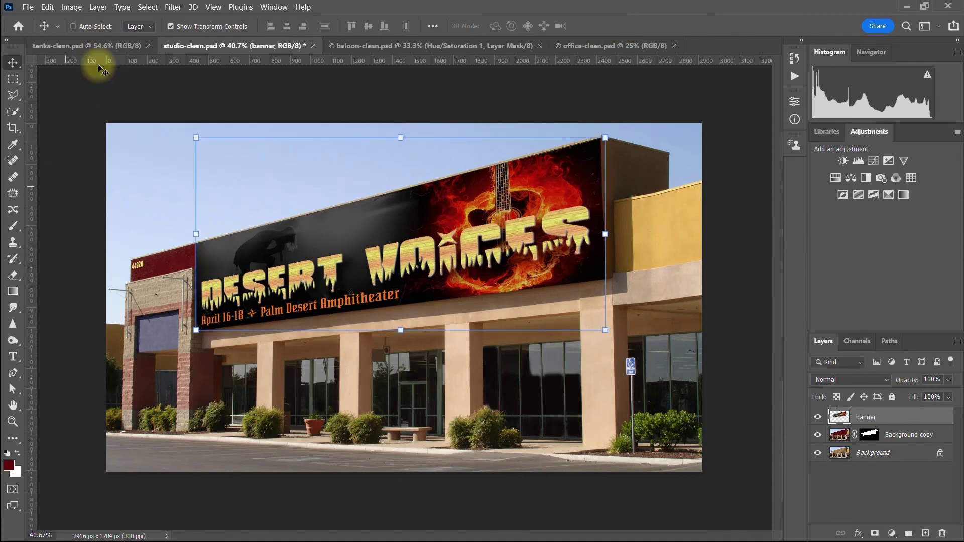
Add a drop shadow to the banner layer with Multiply blend mode, 75% opacity and a 125° angle
{"action": "left_click", "coordinate": [98, 7]}
{"action": "mouse_move", "coordinate": [123, 125]}
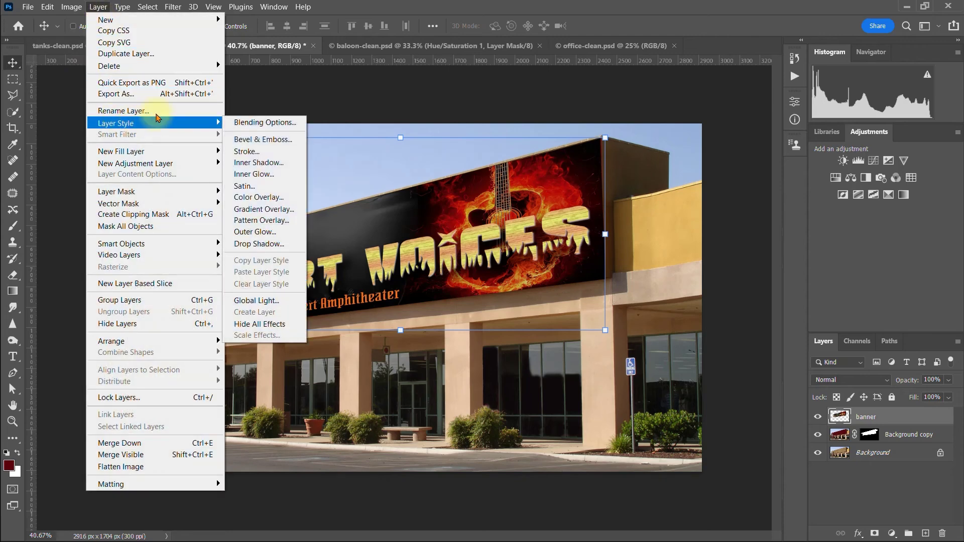
{"action": "left_click", "coordinate": [249, 245]}
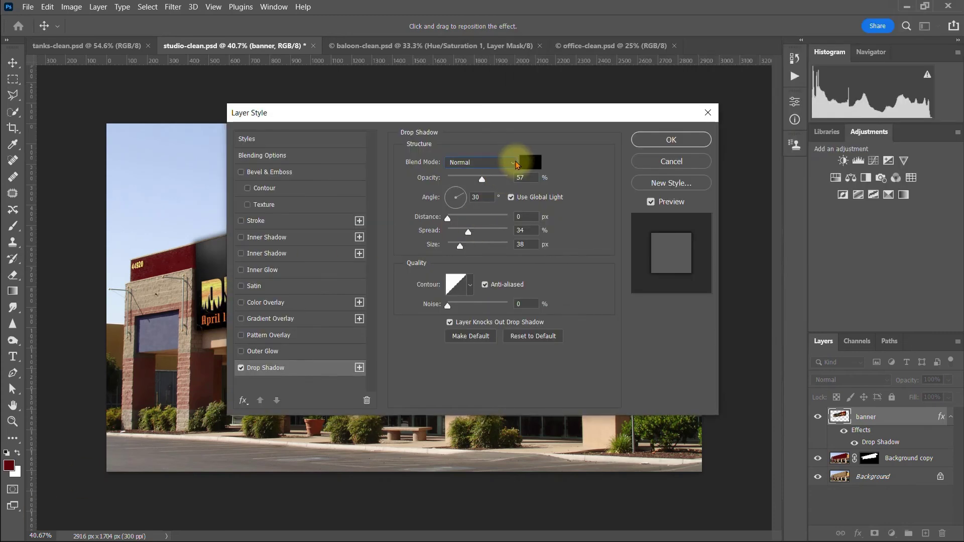
{"action": "left_click", "coordinate": [516, 163]}
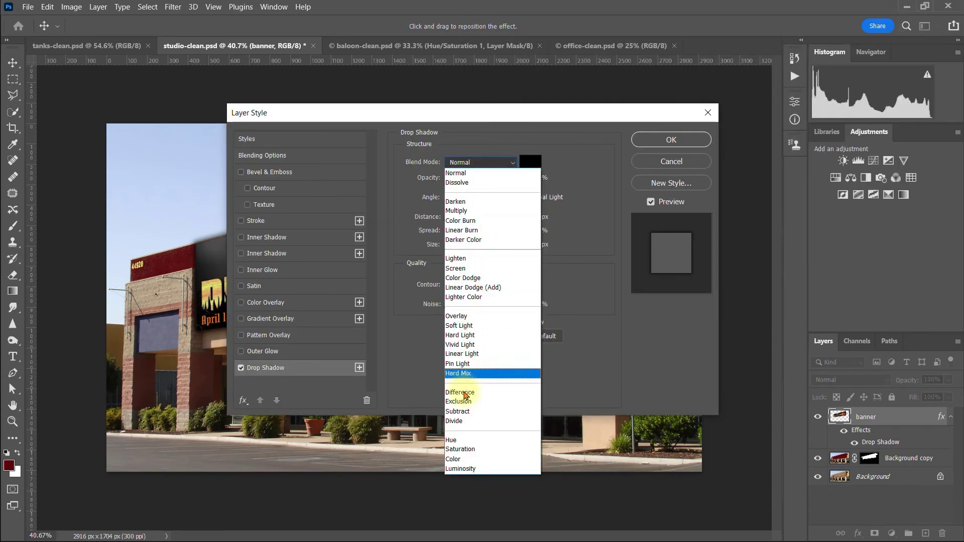
{"action": "left_click", "coordinate": [459, 210]}
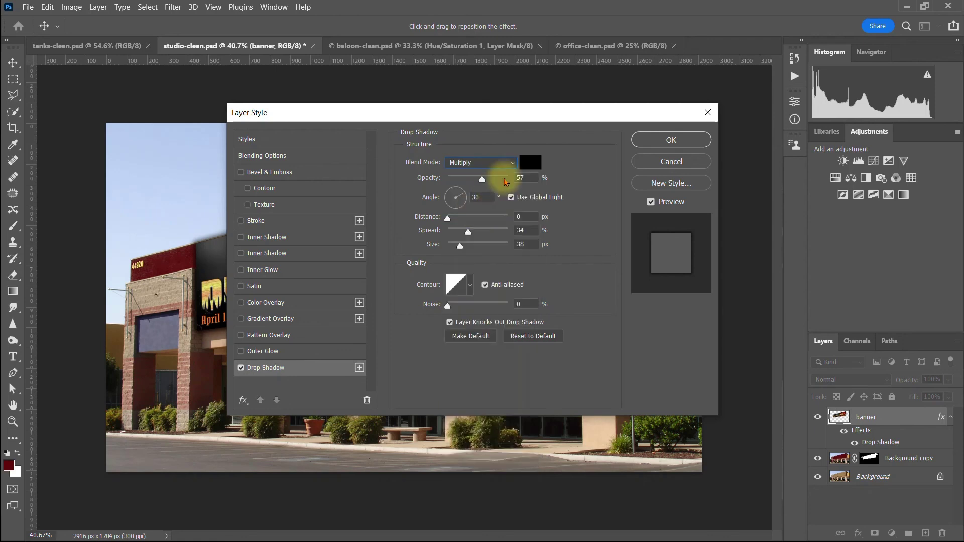
{"action": "left_click", "coordinate": [492, 174]}
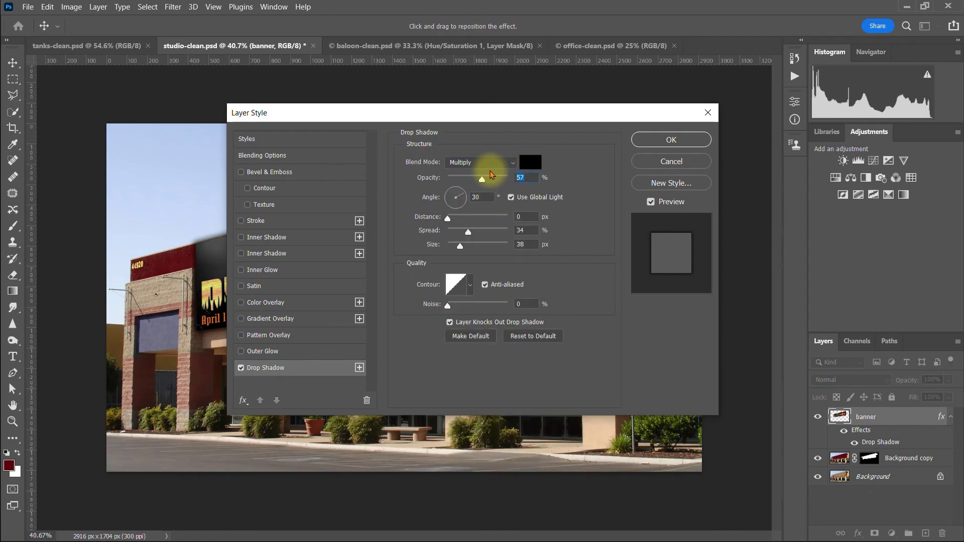
{"action": "type", "text": "75"}
{"action": "left_click", "coordinate": [463, 196]}
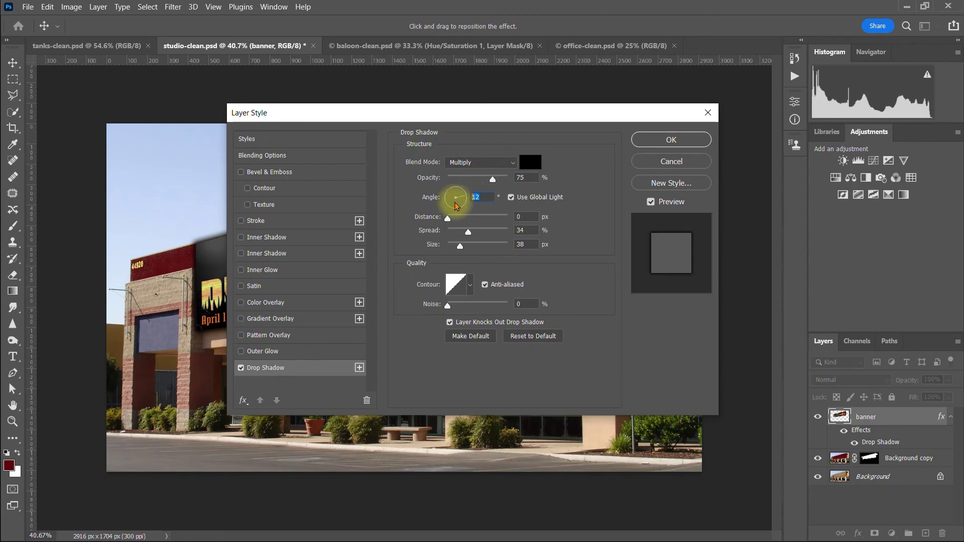
{"action": "type", "text": "5"}
Set the drop shadow's distance to 10 px, spread to 0% and size to 5 px, and apply the layer style
{"action": "left_click", "coordinate": [523, 216]}
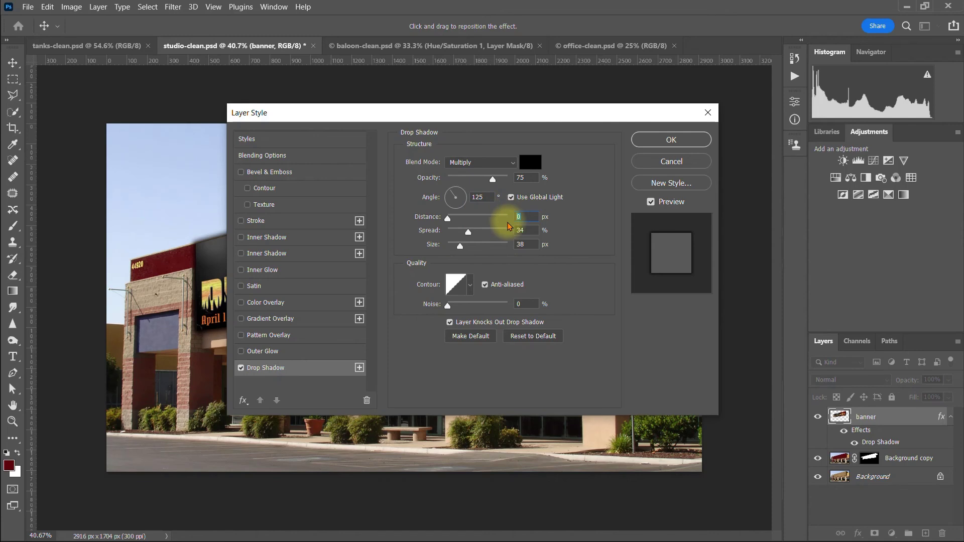
{"action": "type", "text": "10"}
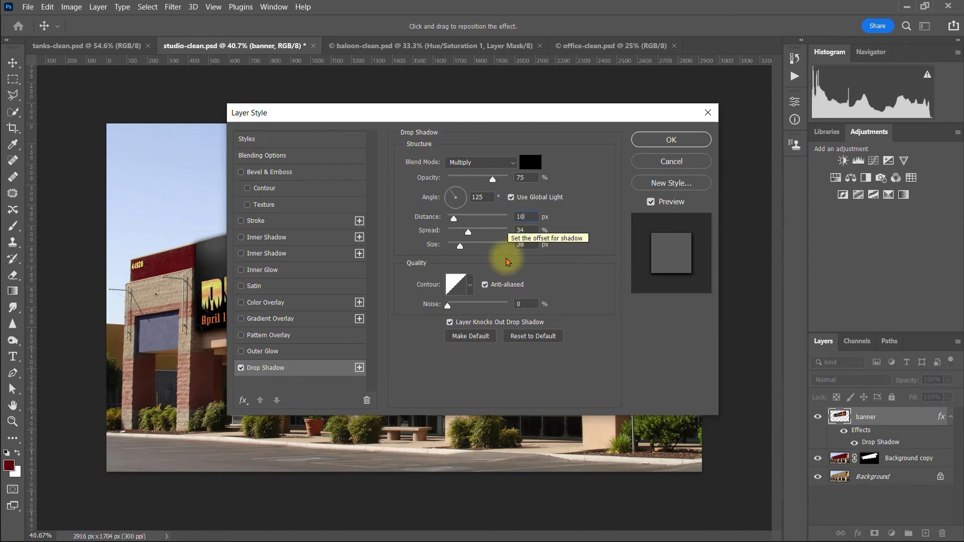
{"action": "key", "text": "Tab"}
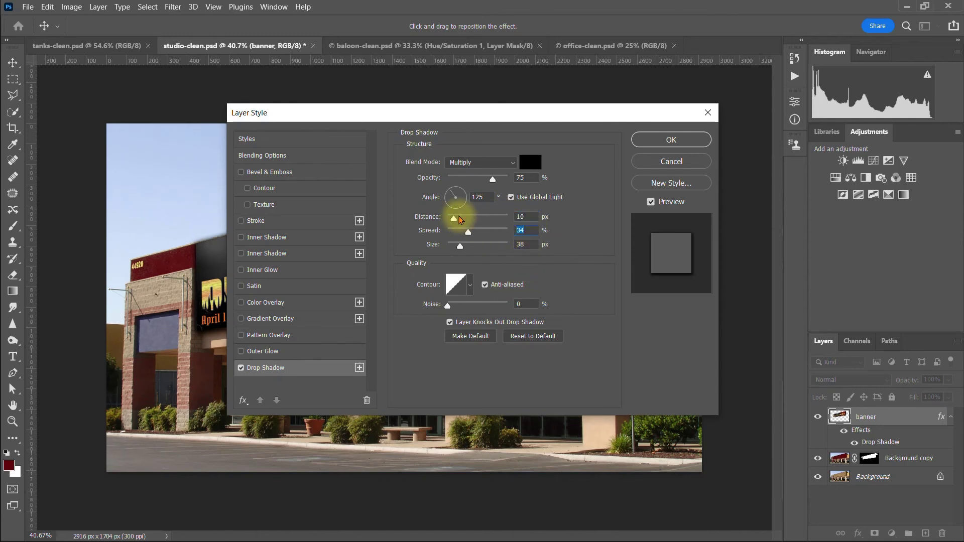
{"action": "type", "text": "0"}
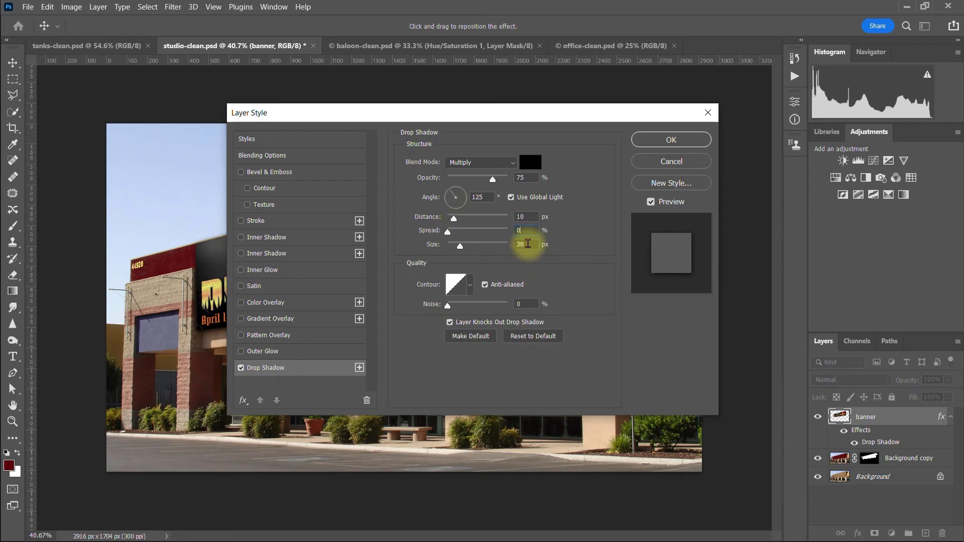
{"action": "key", "text": "Tab"}
{"action": "type", "text": "5"}
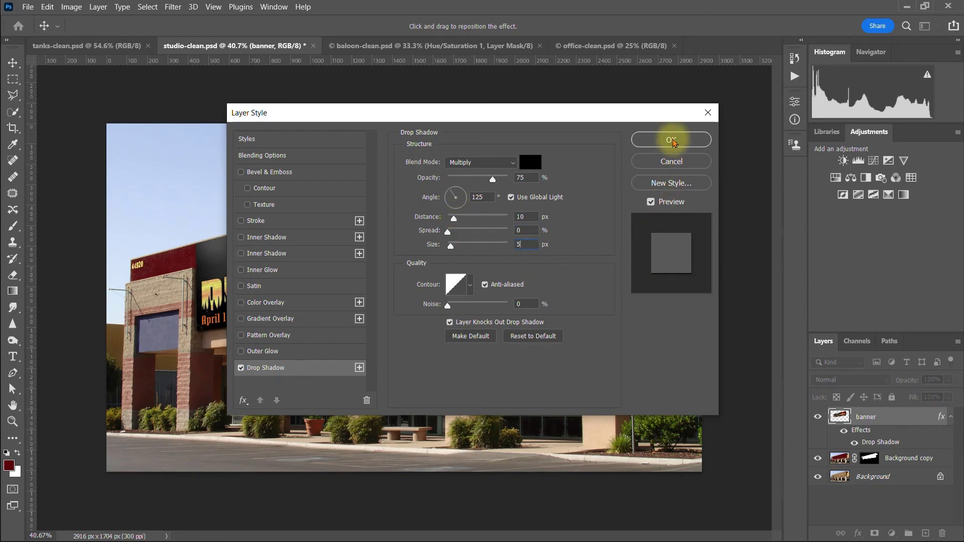
{"action": "left_click", "coordinate": [673, 141]}
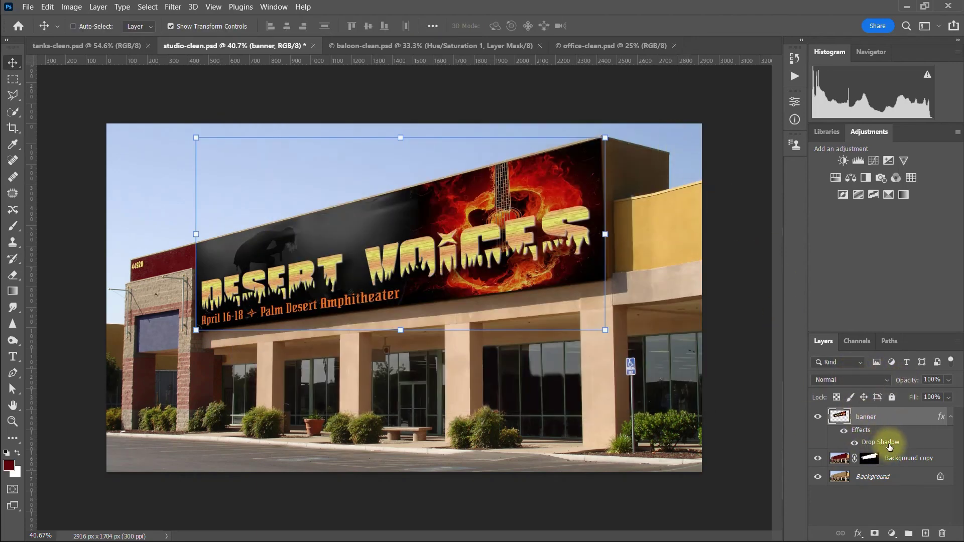
Toggle the banner's drop shadow off and on to compare the image with and without it
{"action": "left_click", "coordinate": [855, 444]}
{"action": "left_click", "coordinate": [855, 444]}
{"action": "left_click", "coordinate": [855, 444]}
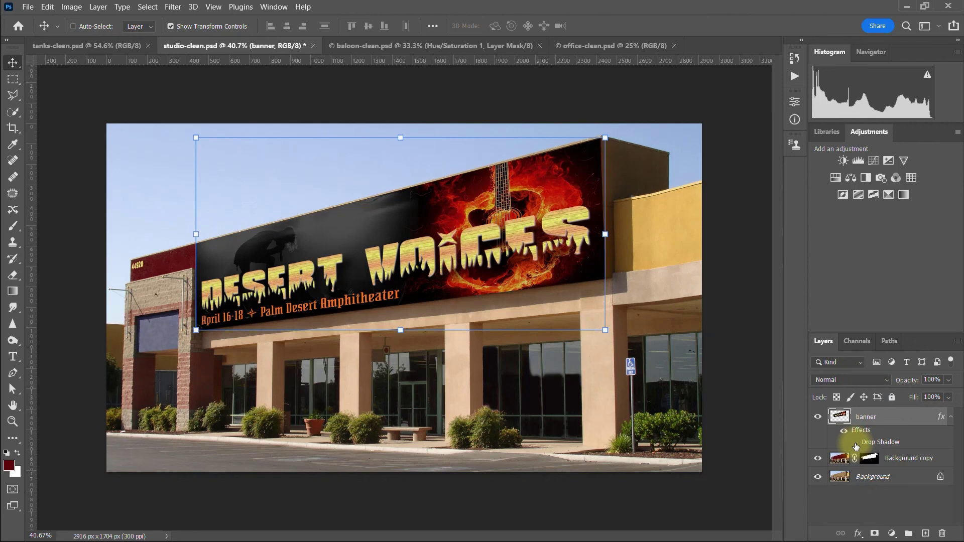
{"action": "left_click", "coordinate": [855, 444]}
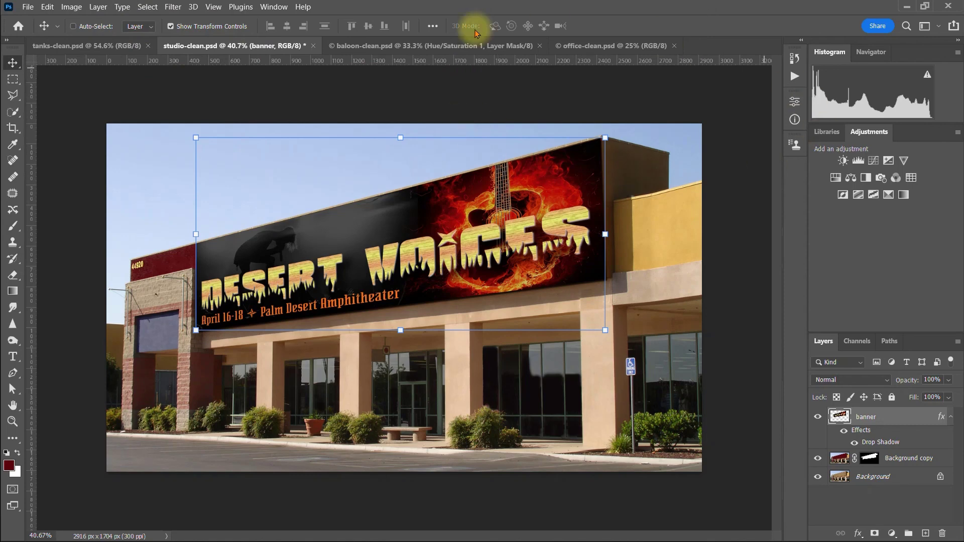
Start saving the studio composite under a new file name made of the author's name followed by "-studio-ad"
{"action": "left_click", "coordinate": [28, 7]}
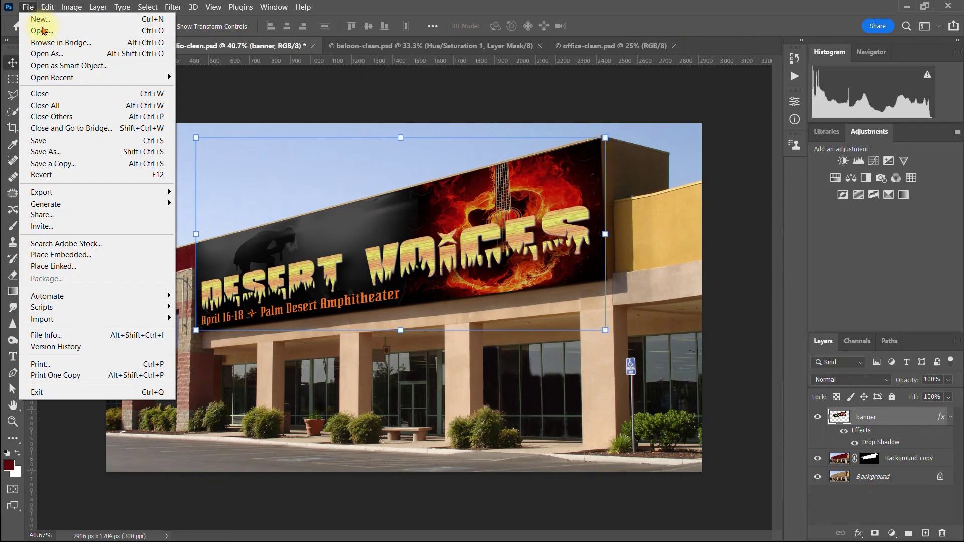
{"action": "left_click", "coordinate": [46, 152]}
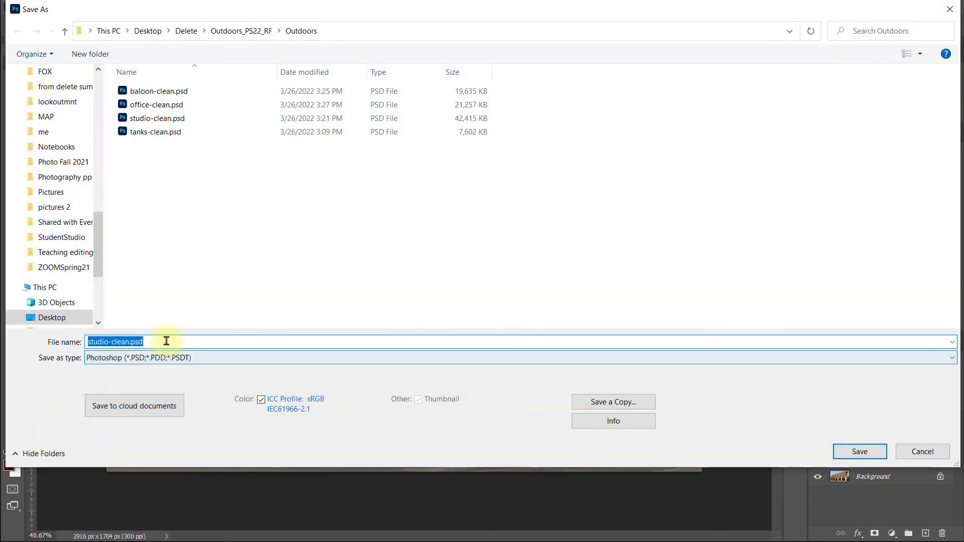
{"action": "type", "text": "S"}
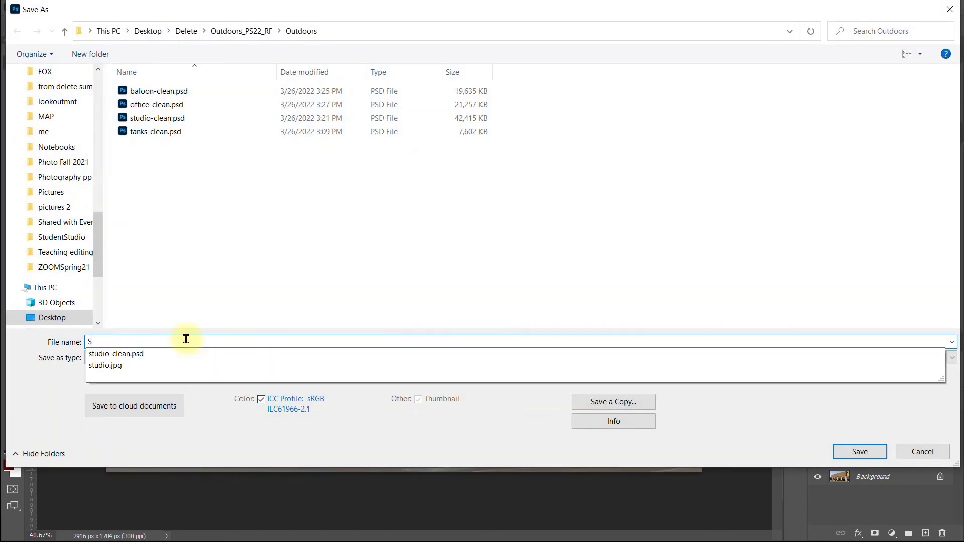
{"action": "key", "text": "BackSpace"}
{"action": "type", "text": "Rop"}
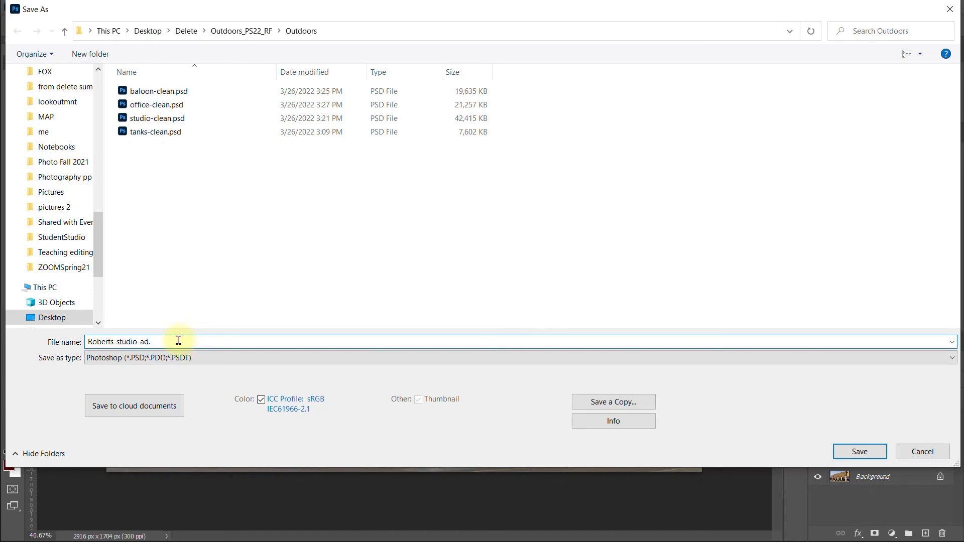
{"action": "key", "text": "BackSpace"}
{"action": "left_click", "coordinate": [180, 357]}
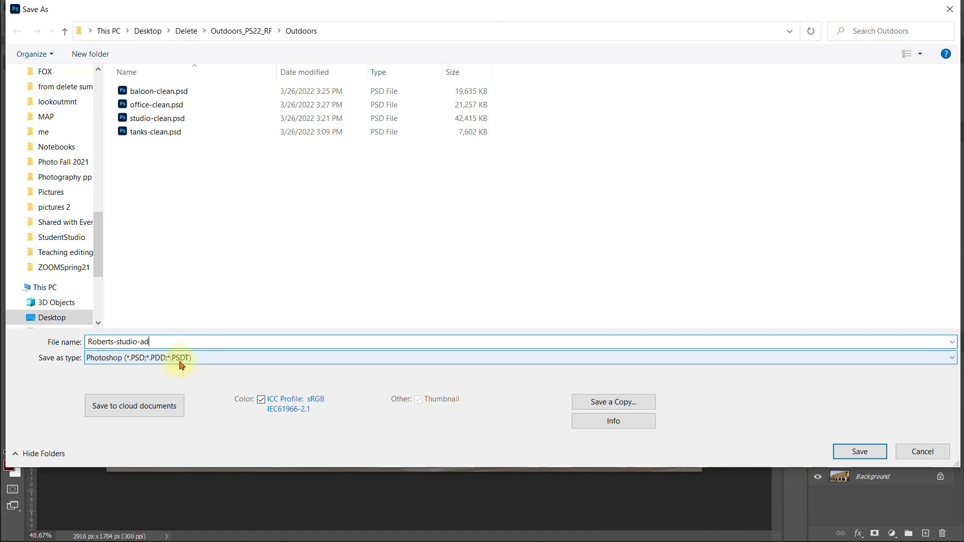
{"action": "left_click", "coordinate": [40, 374]}
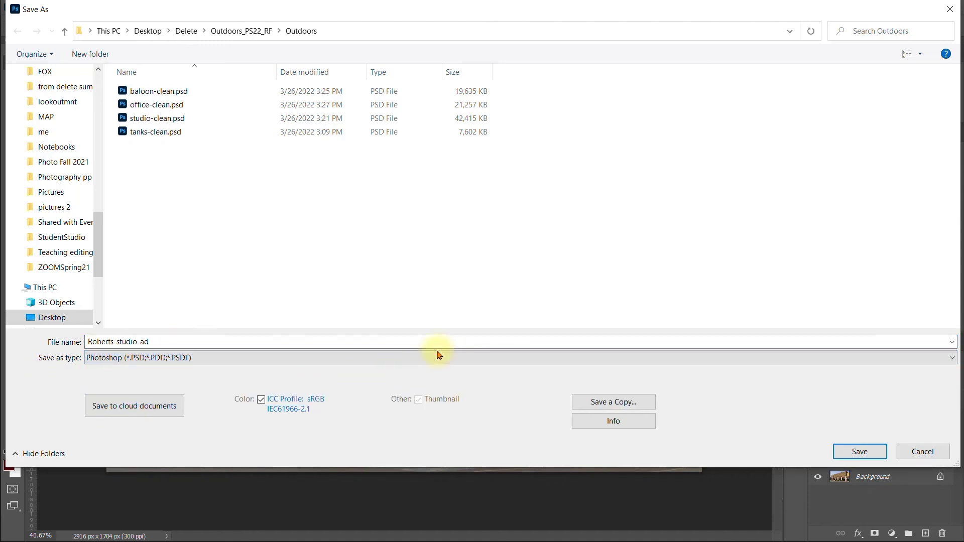
Switch to saving a copy, set its format to JPEG, and save it in the Outdoors folder
{"action": "left_click", "coordinate": [615, 403]}
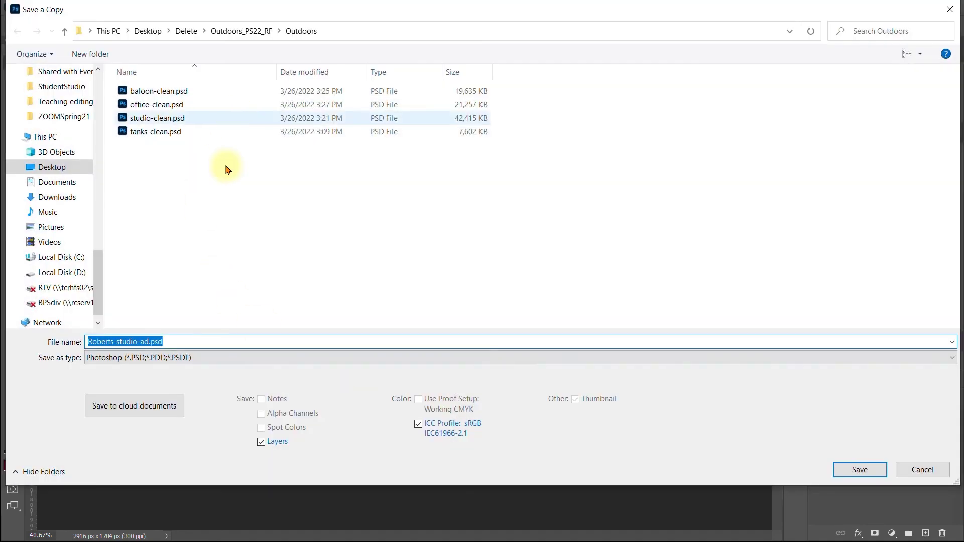
{"action": "left_click", "coordinate": [221, 357]}
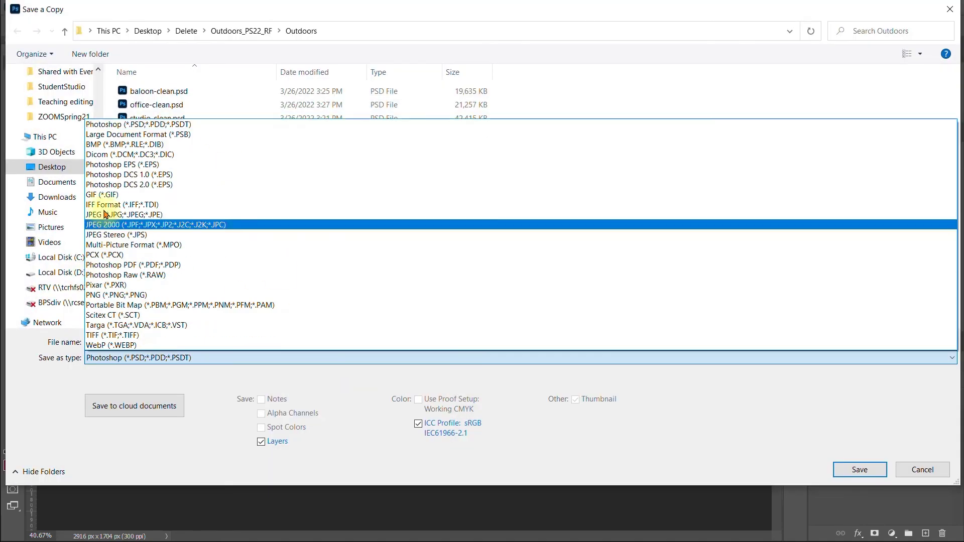
{"action": "left_click", "coordinate": [103, 217]}
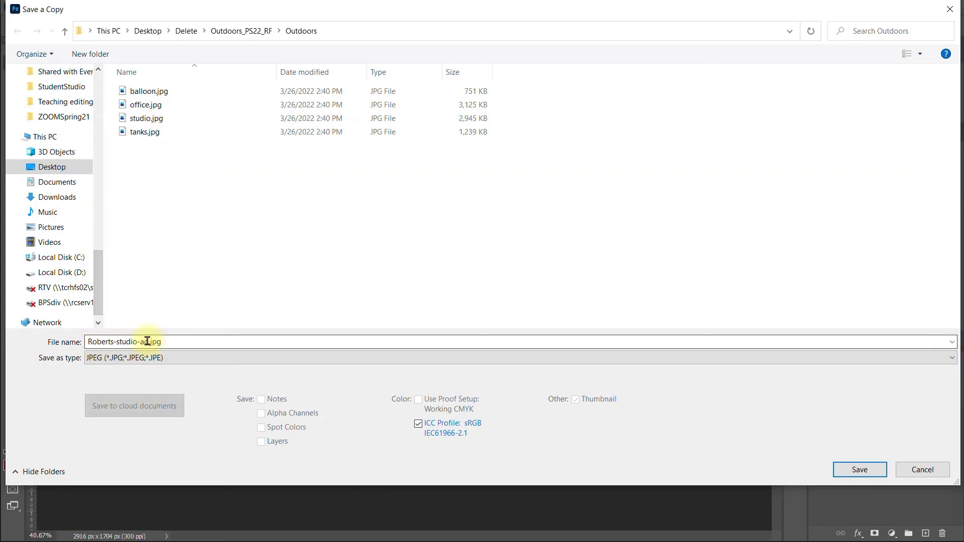
{"action": "left_click", "coordinate": [860, 470]}
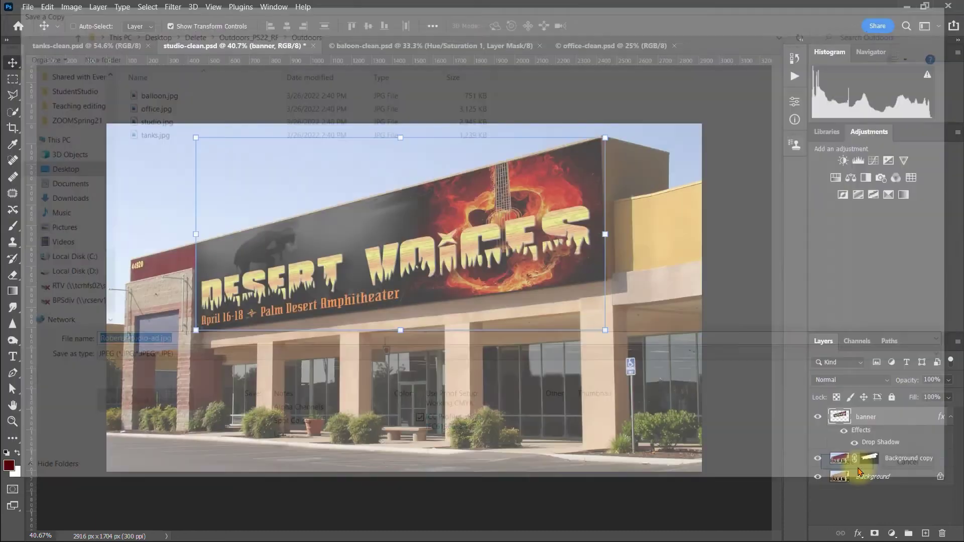